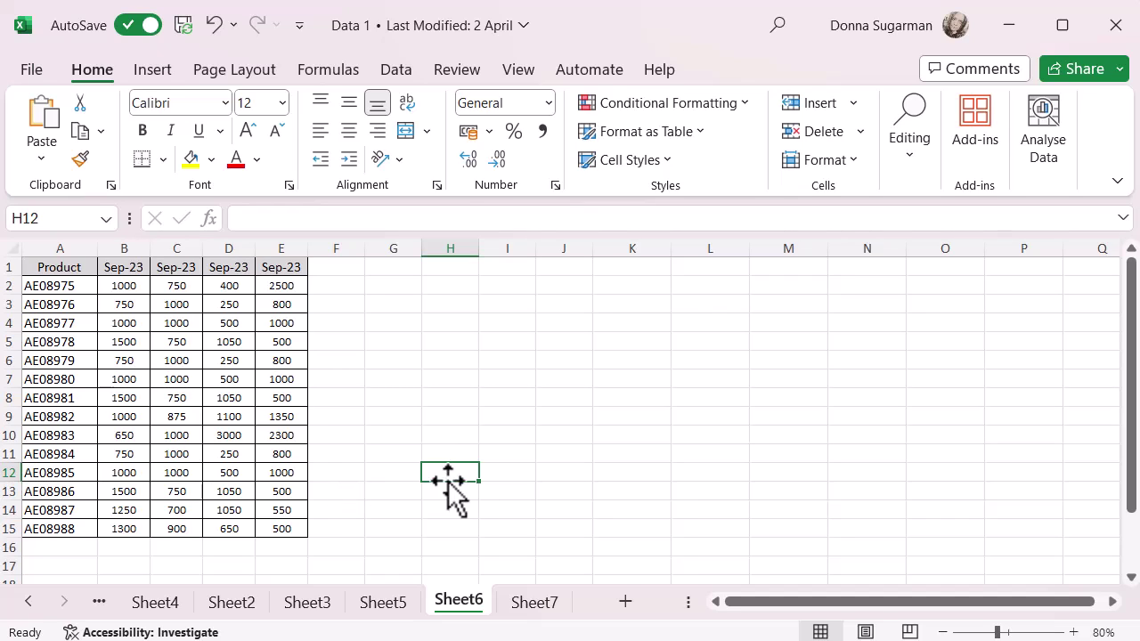
Select the whole product sales table and browse the Line and Column chart types without inserting
{"action": "left_click_drag", "start_coordinate": [291, 529], "coordinate": [73, 260]}
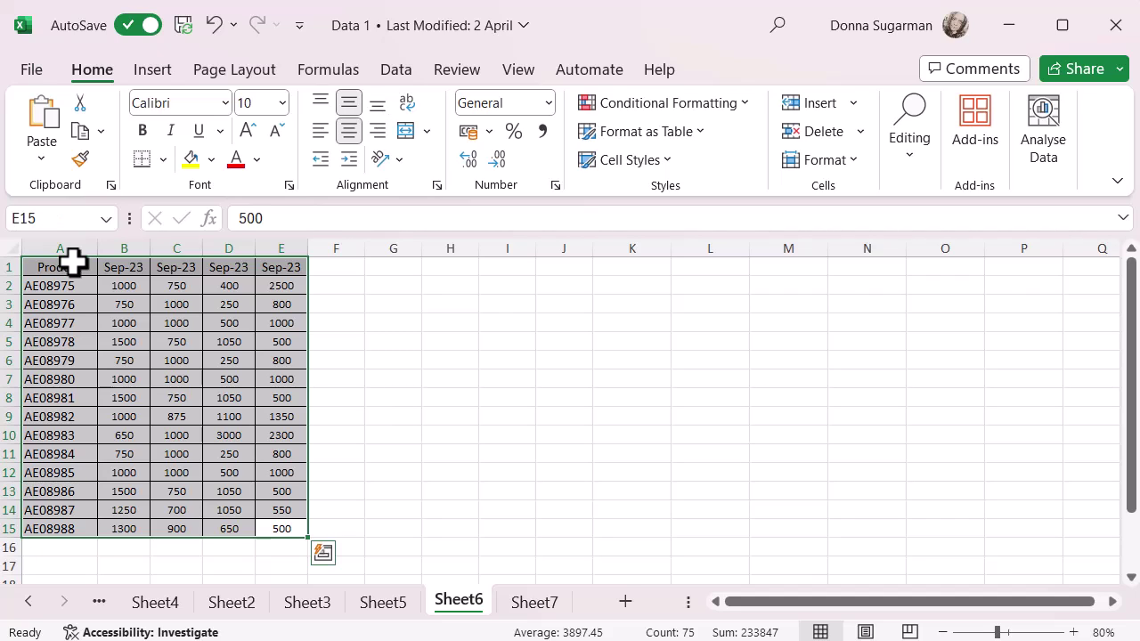
{"action": "left_click", "coordinate": [153, 71]}
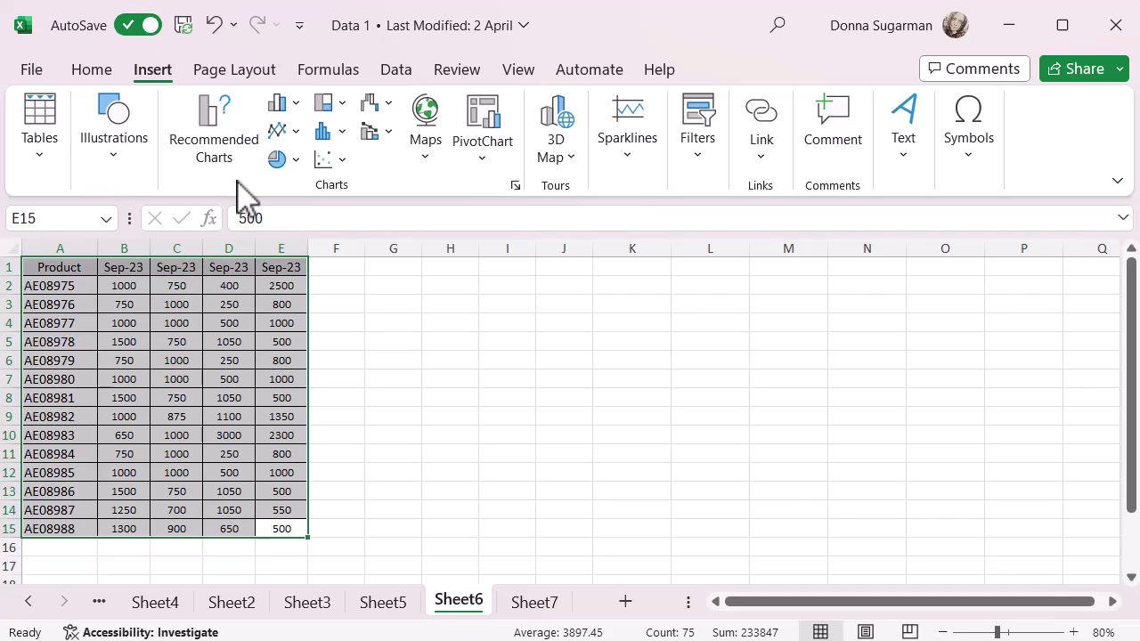
{"action": "left_click", "coordinate": [296, 133]}
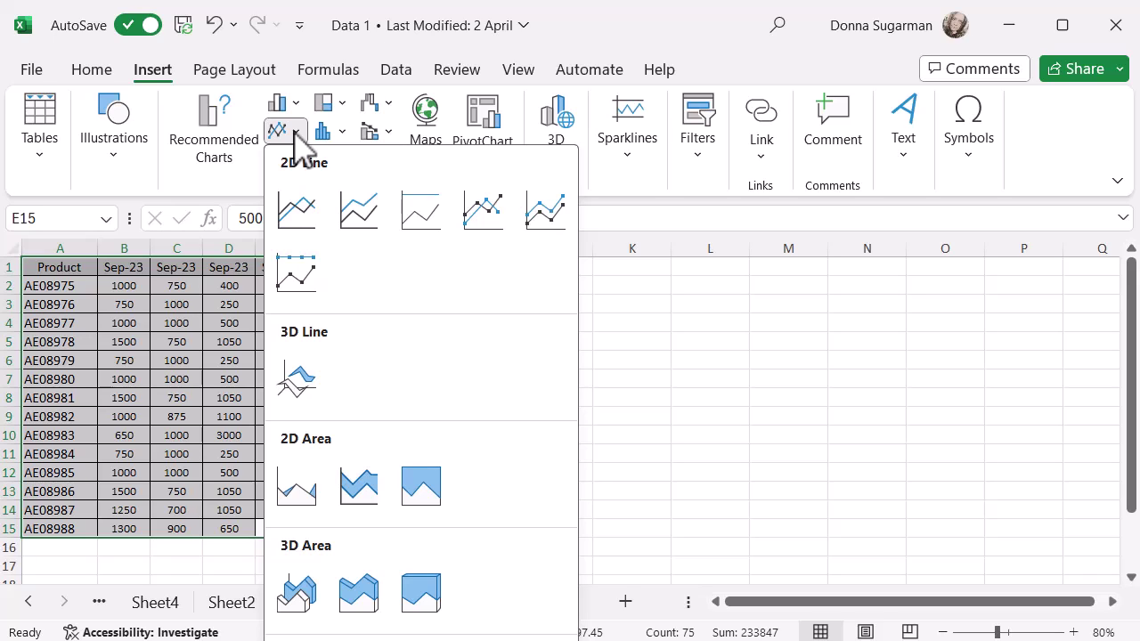
{"action": "left_click", "coordinate": [295, 102]}
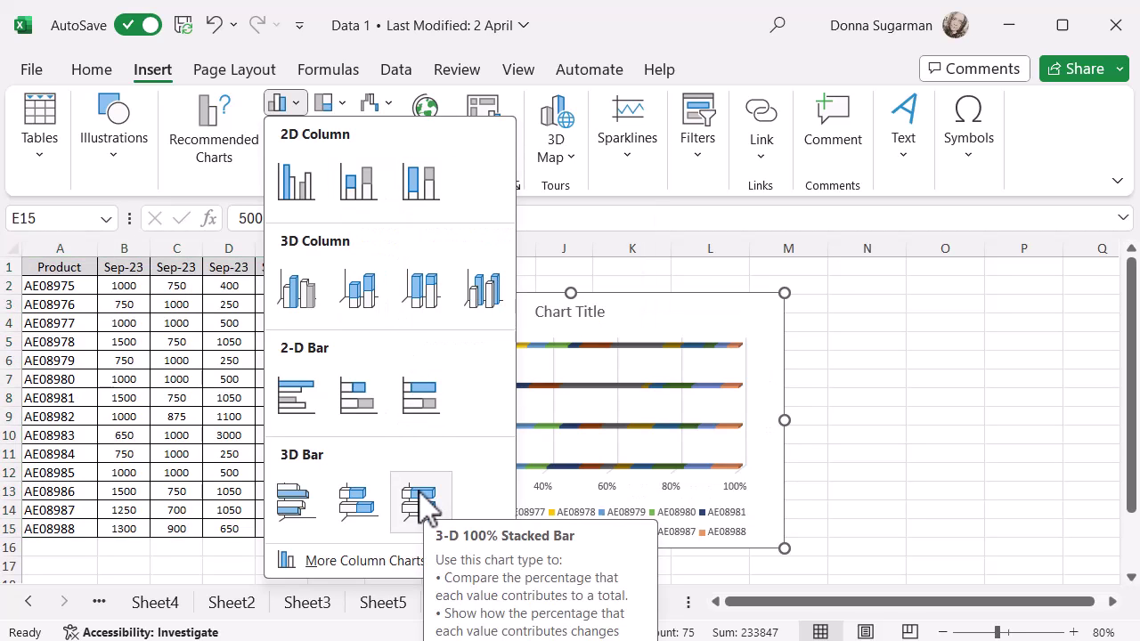
Dismiss the chart lists and select only the header row plus the first four products (A1:E5)
{"action": "left_click", "coordinate": [227, 197]}
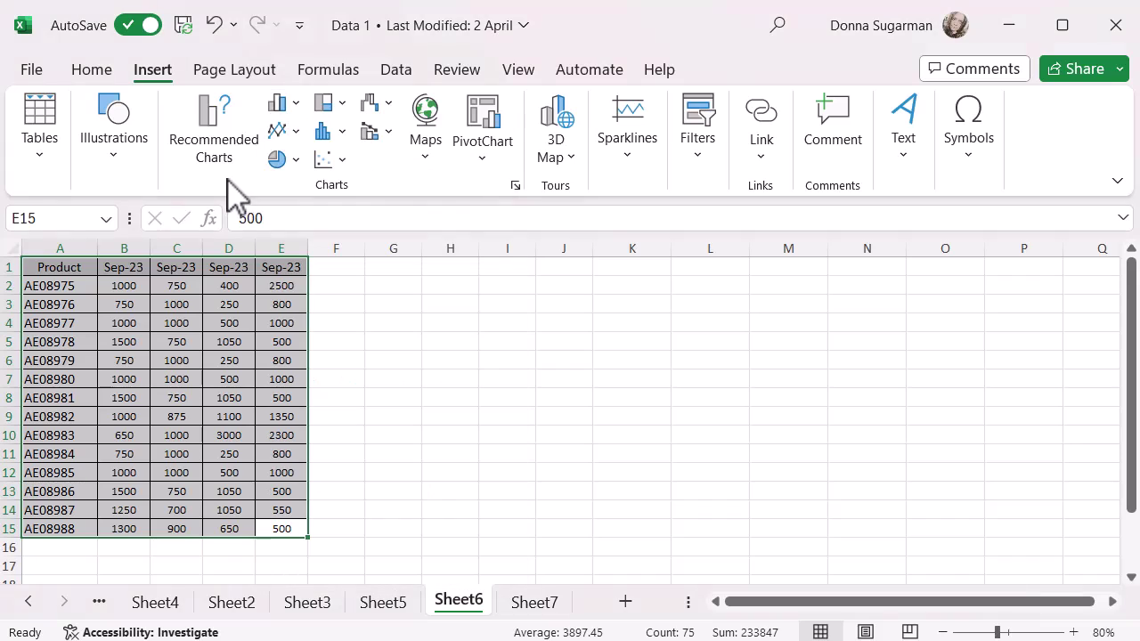
{"action": "left_click", "coordinate": [290, 131]}
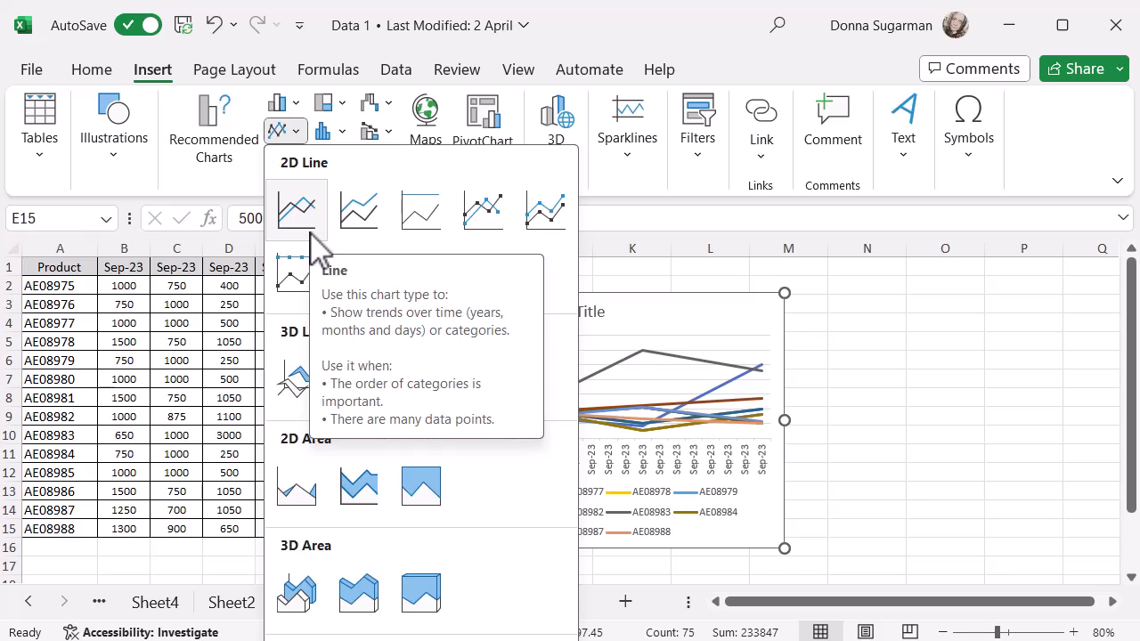
{"action": "left_click", "coordinate": [816, 329]}
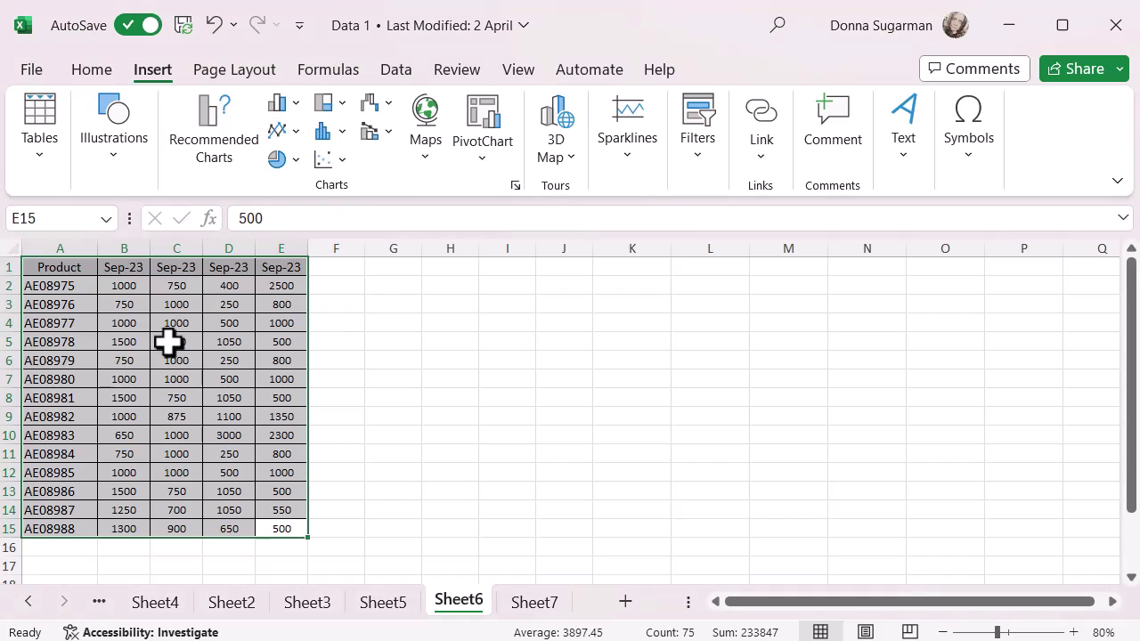
{"action": "left_click", "coordinate": [335, 353]}
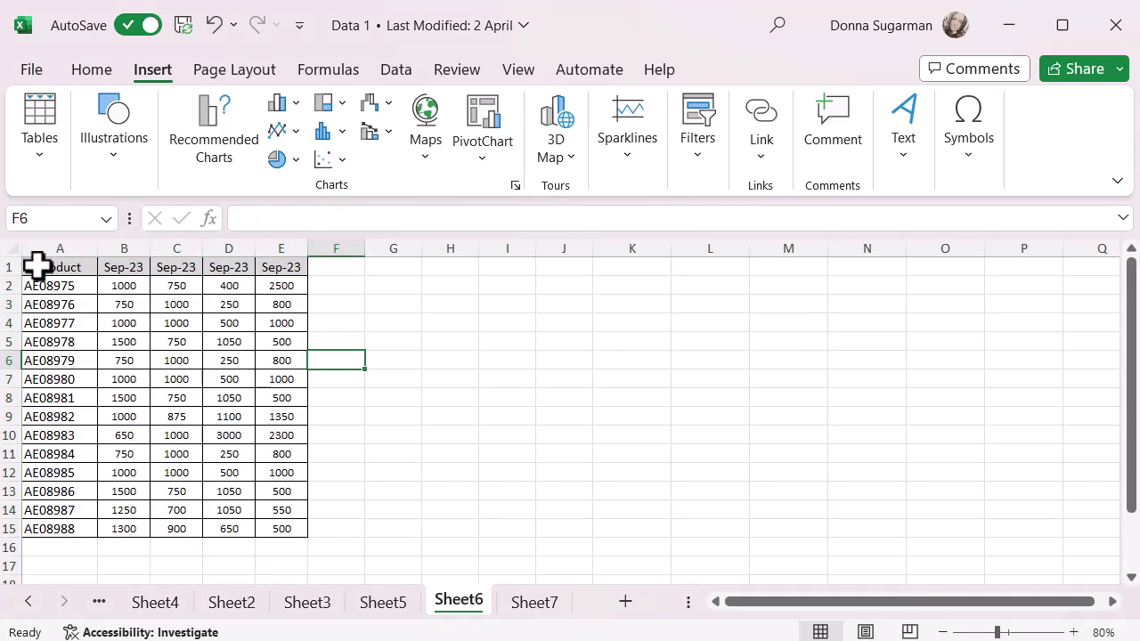
{"action": "left_click_drag", "start_coordinate": [41, 264], "coordinate": [268, 347]}
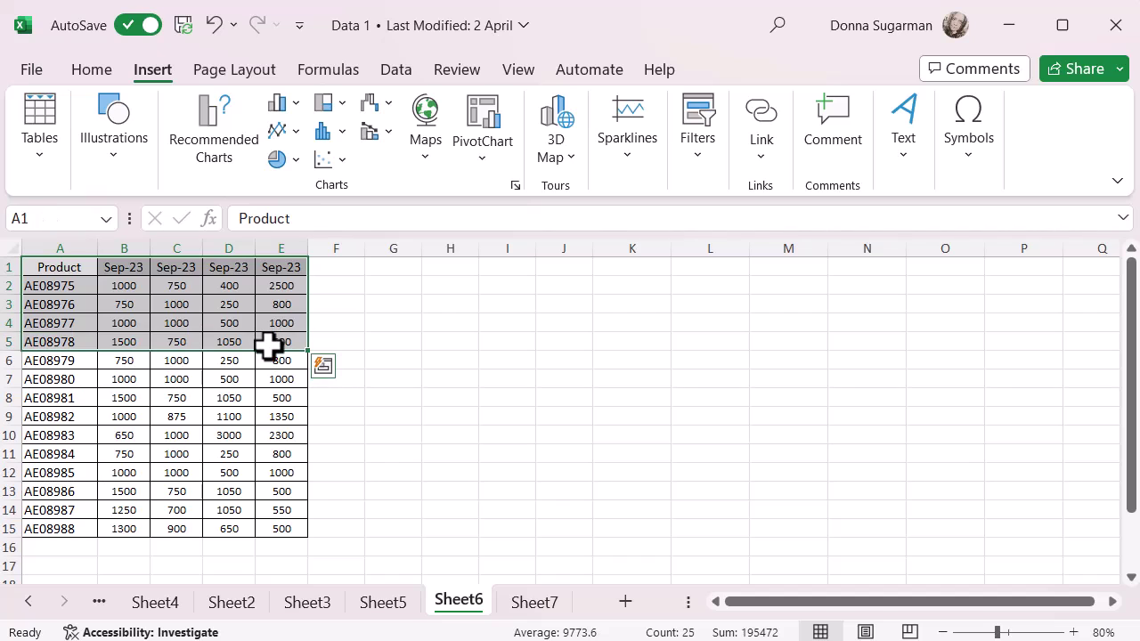
Browse the Line and Column chart types for the new selection, closing them without inserting
{"action": "left_click", "coordinate": [299, 134]}
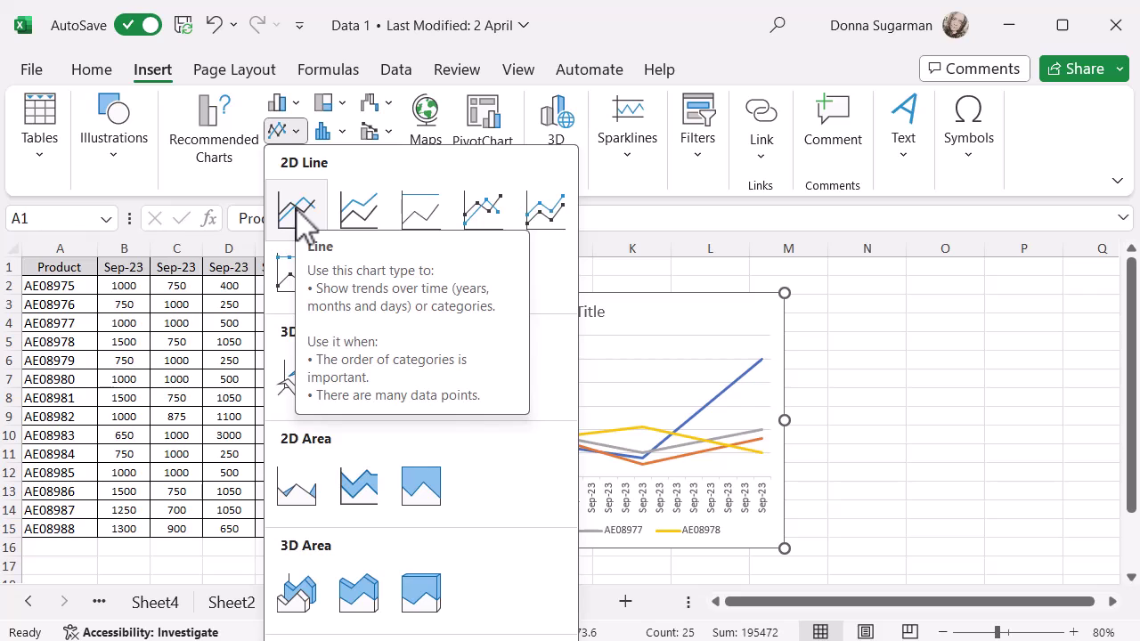
{"action": "left_click", "coordinate": [283, 104]}
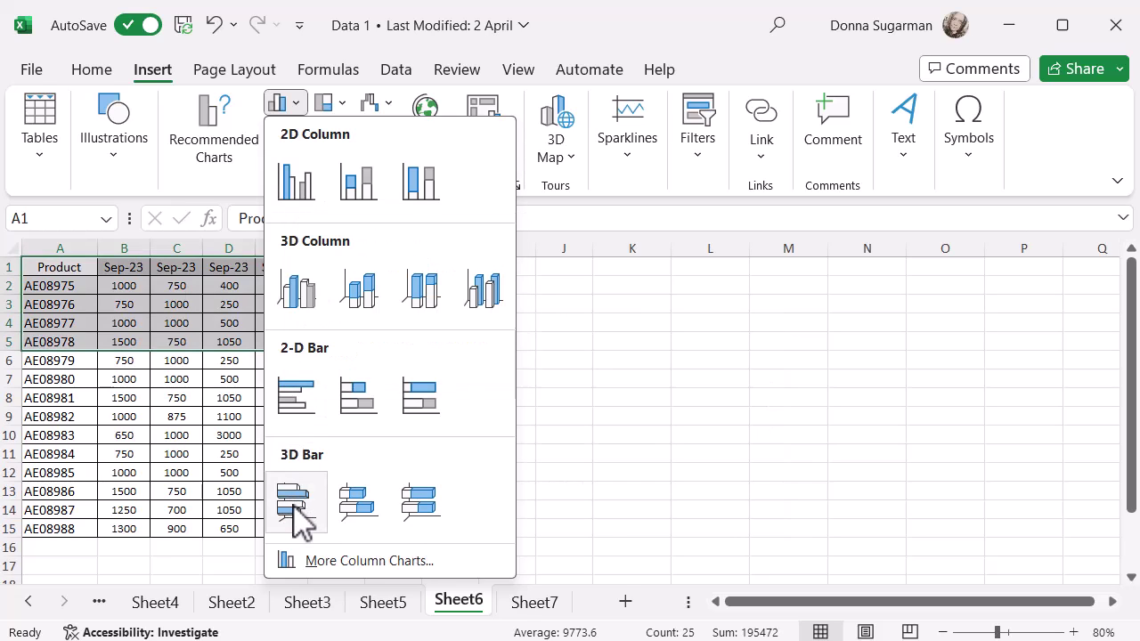
{"action": "left_click", "coordinate": [245, 191]}
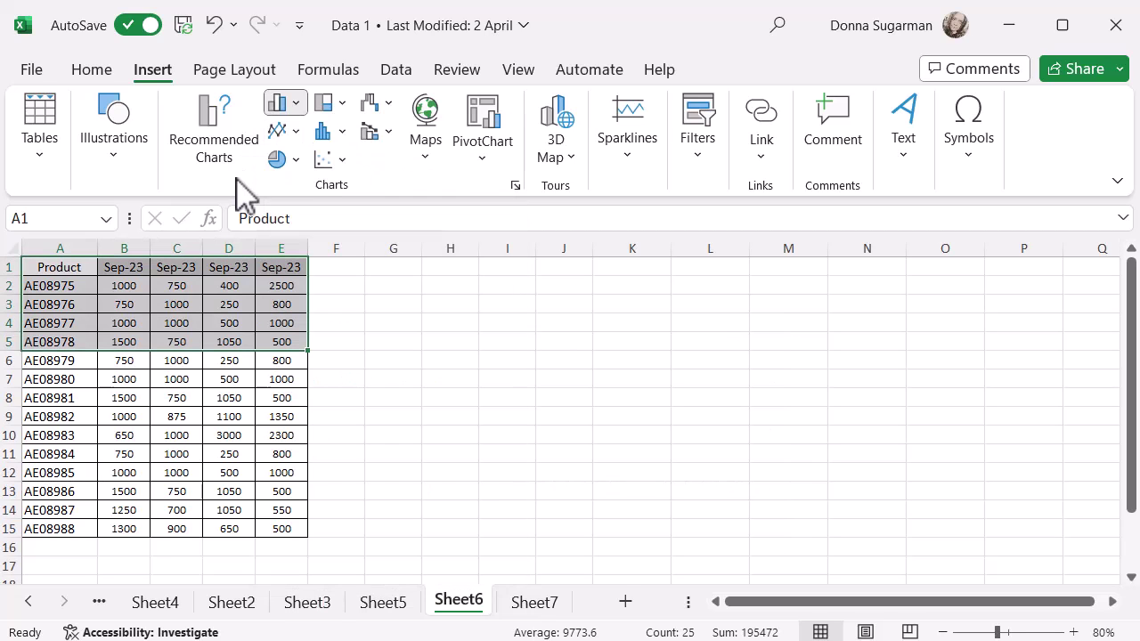
Browse the Statistic, Pie and Scatter chart types, then bring up the Line/Area chart gallery
{"action": "left_click", "coordinate": [343, 134]}
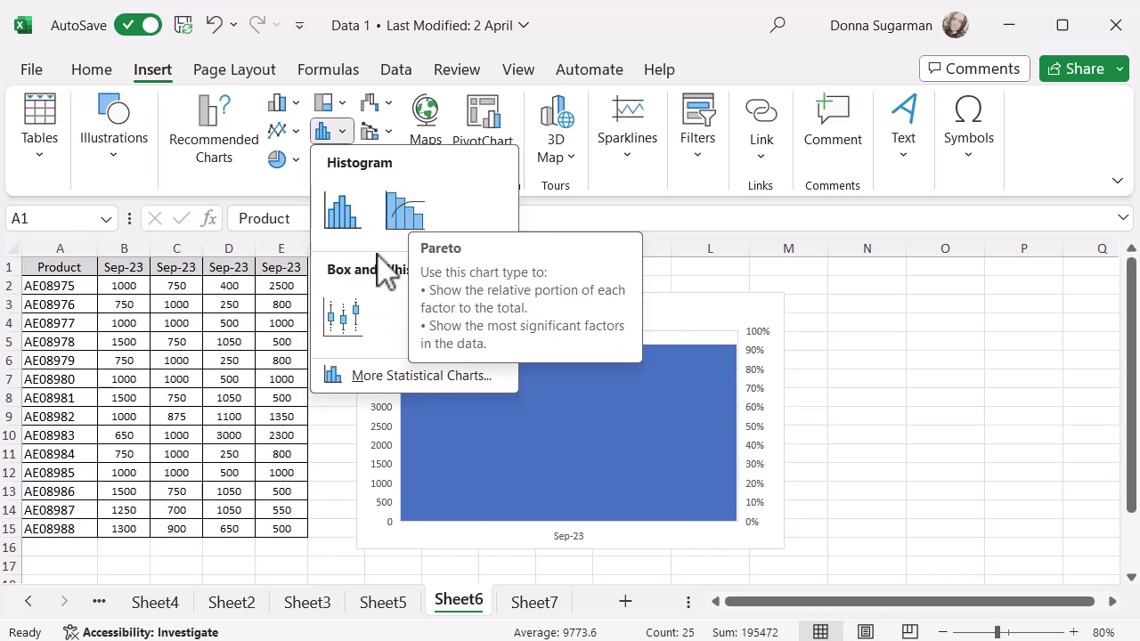
{"action": "left_click", "coordinate": [295, 161]}
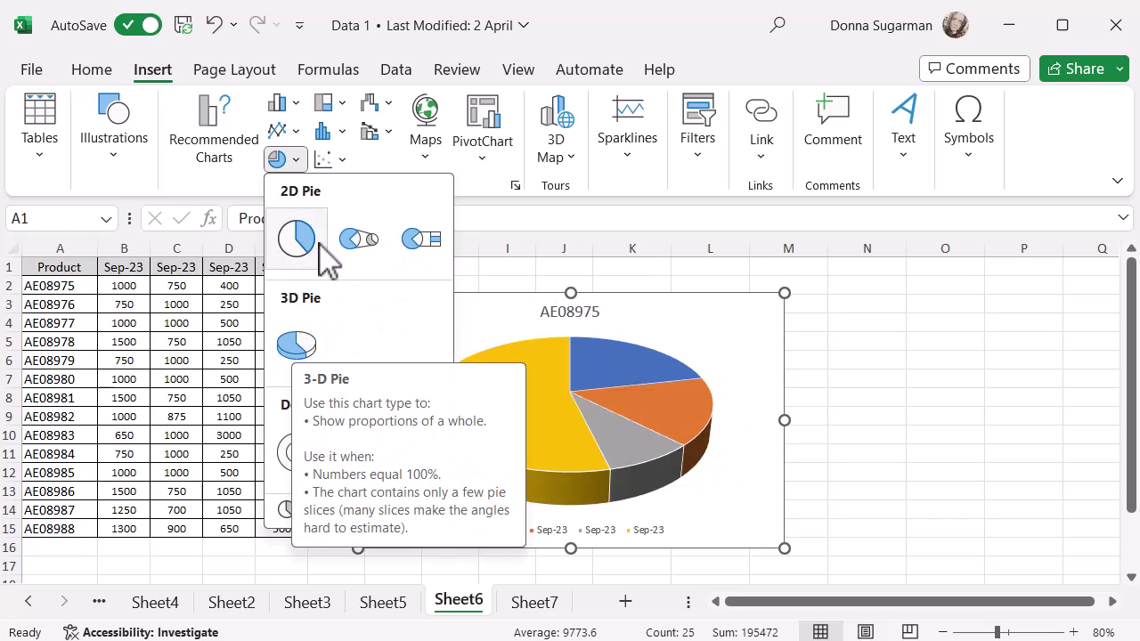
{"action": "left_click", "coordinate": [341, 162]}
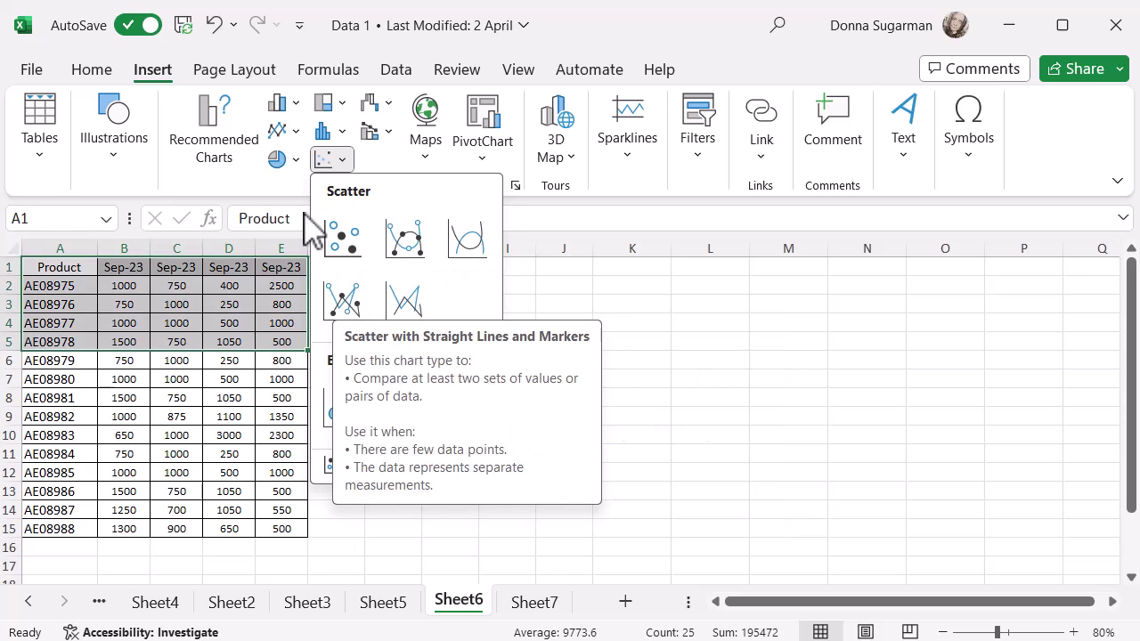
{"action": "left_click", "coordinate": [295, 131]}
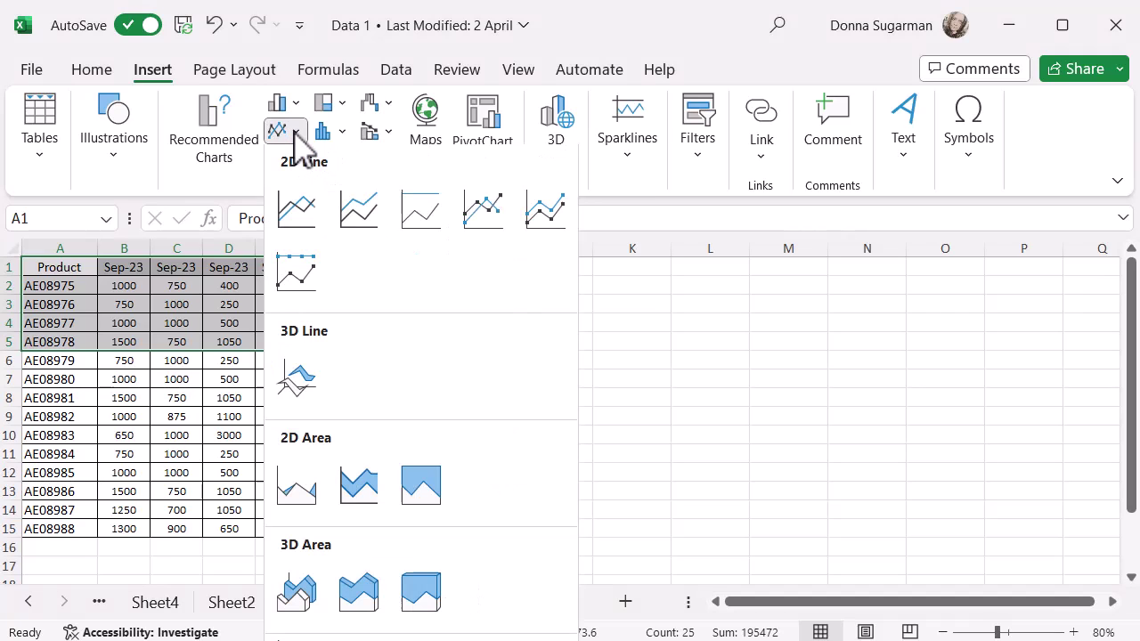
Insert a Line with Markers chart, apply Chart Style 1, and move it beside the table
{"action": "left_click", "coordinate": [498, 212]}
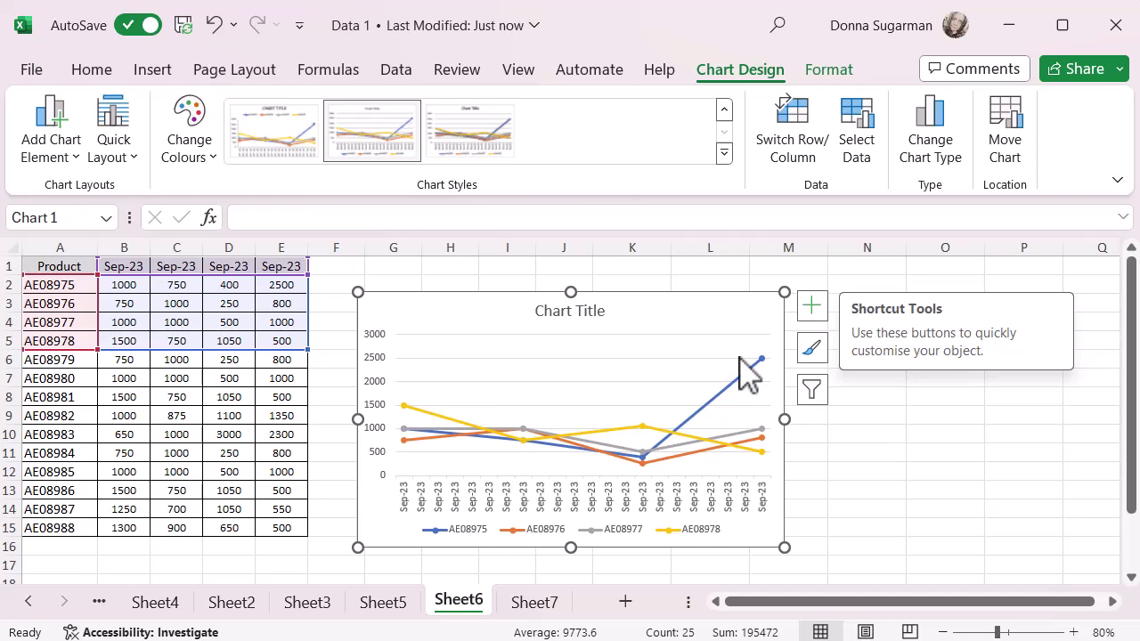
{"action": "left_click", "coordinate": [272, 143]}
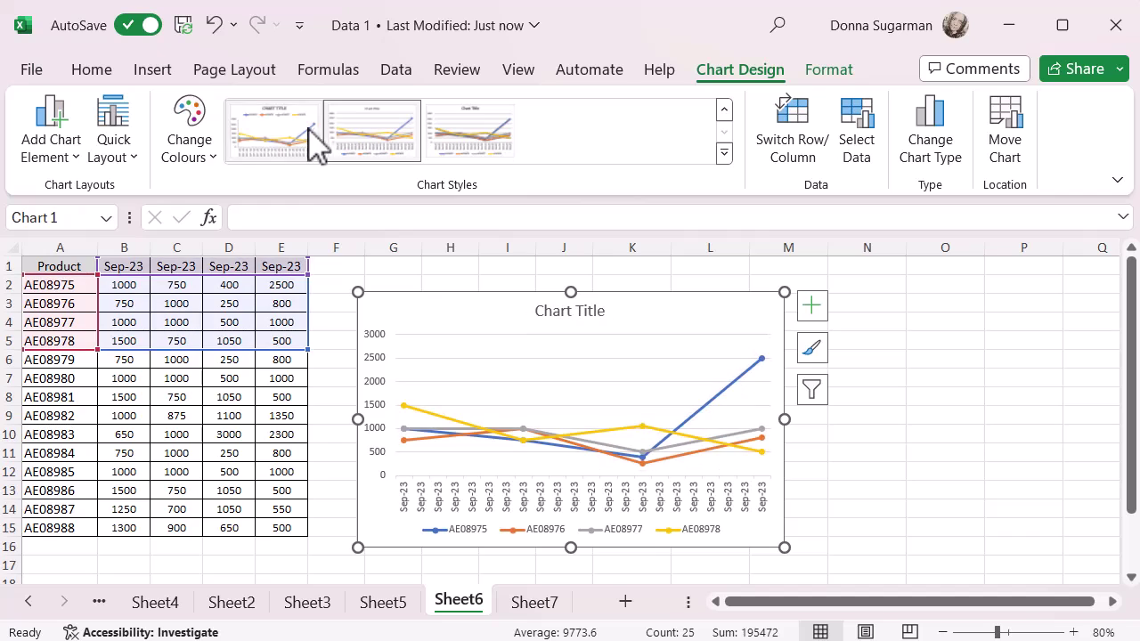
{"action": "left_click", "coordinate": [272, 144]}
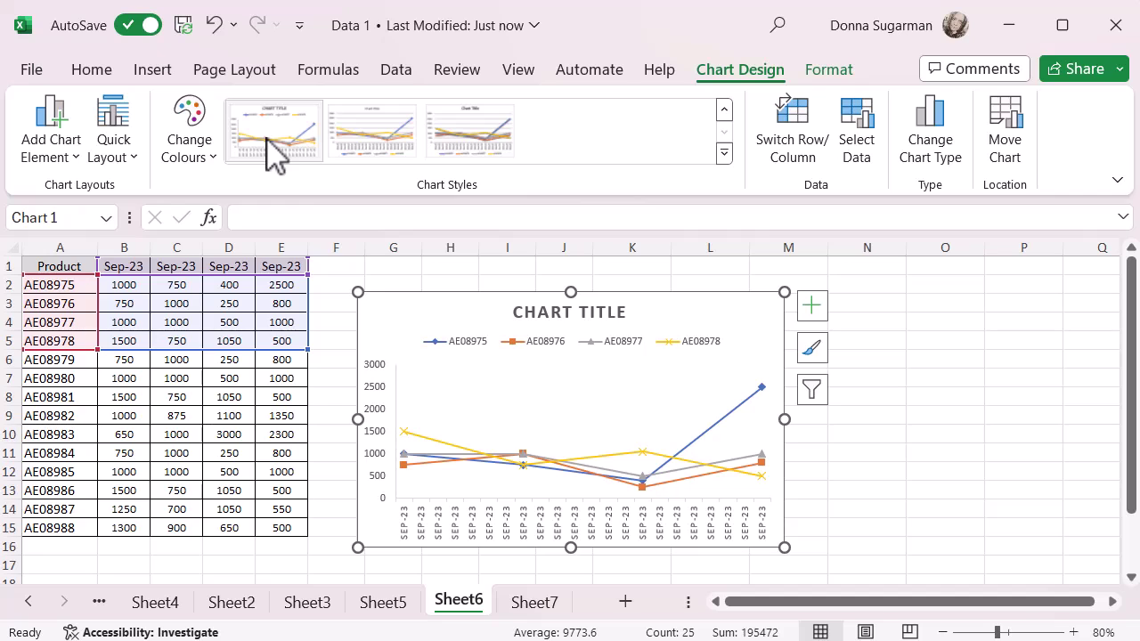
{"action": "left_click", "coordinate": [274, 151]}
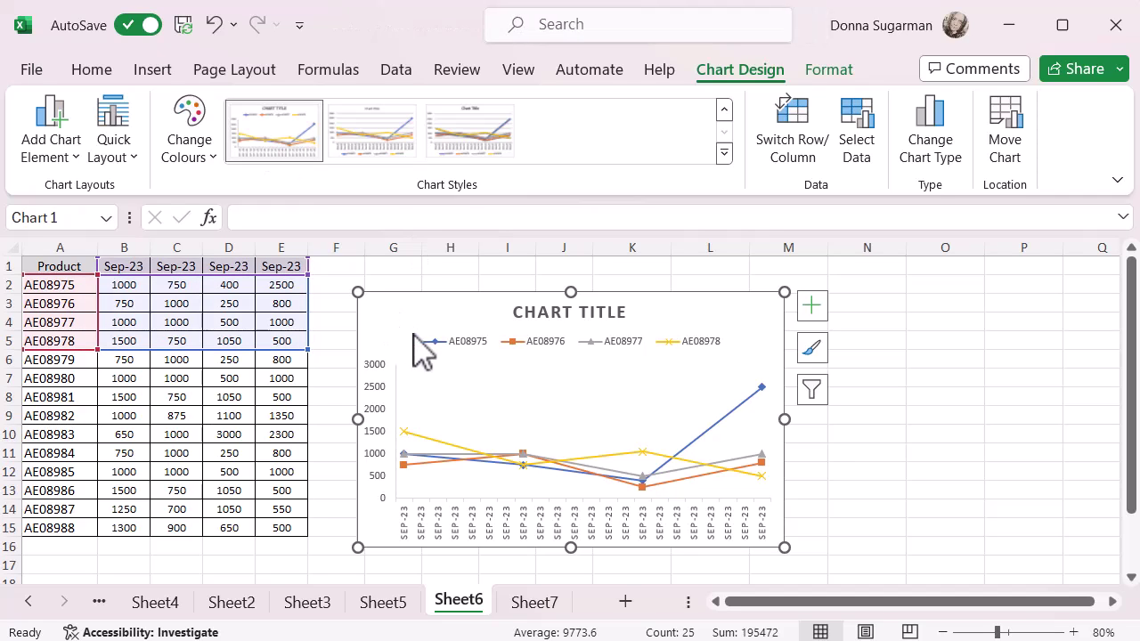
{"action": "left_click_drag", "start_coordinate": [422, 349], "coordinate": [453, 315]}
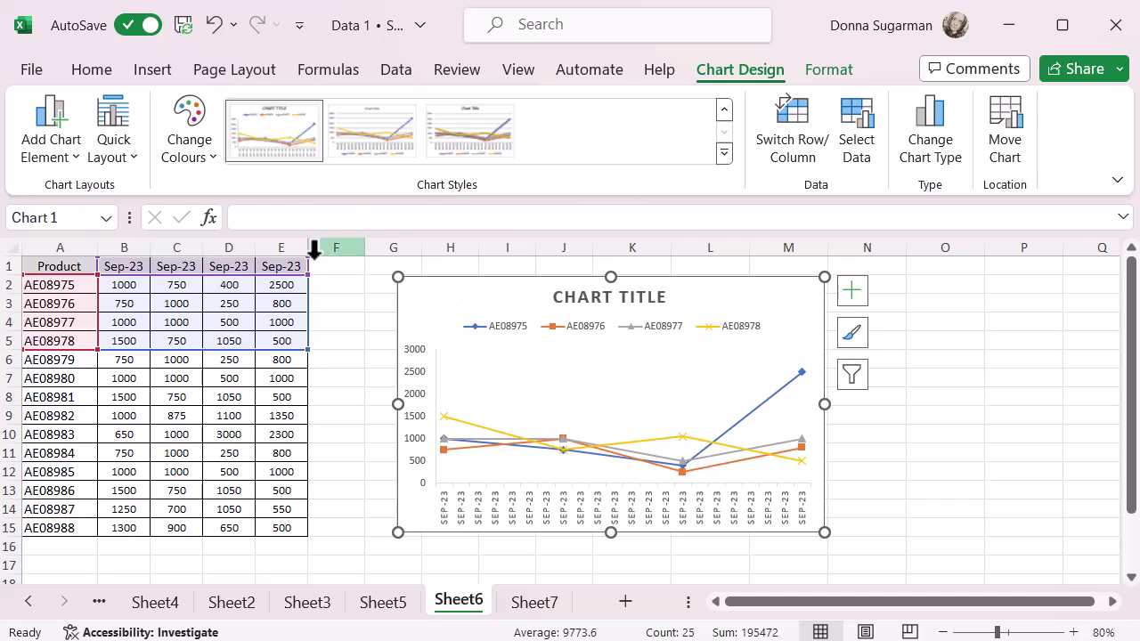
Enter 500 in cell D3 and 2000 in cell D4 so the line chart updates
{"action": "left_click", "coordinate": [223, 305]}
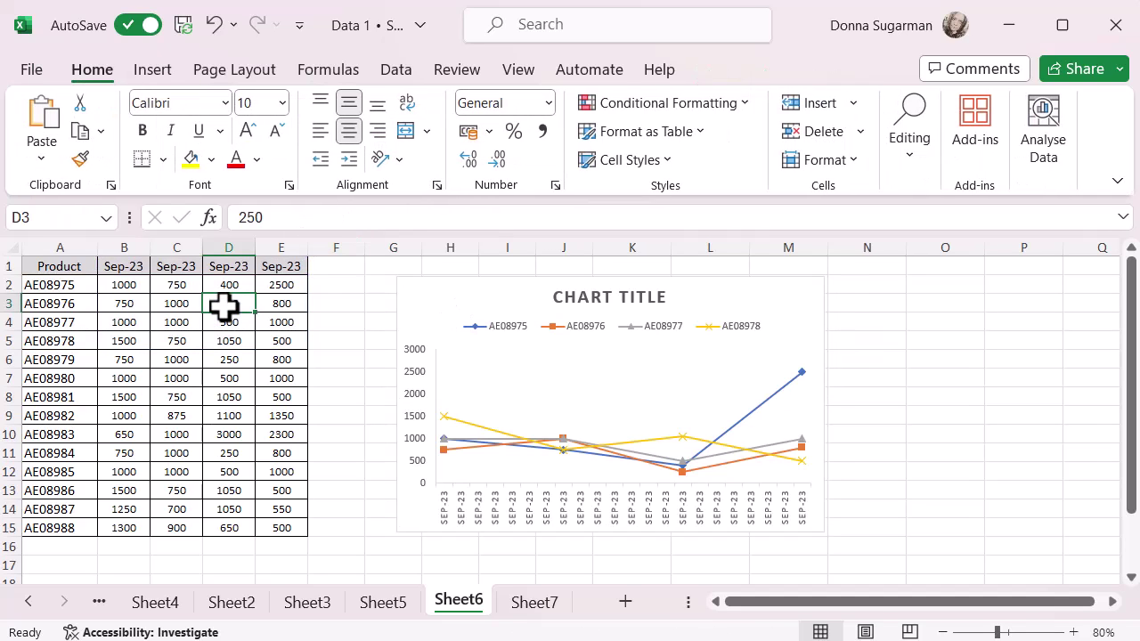
{"action": "type", "text": "500"}
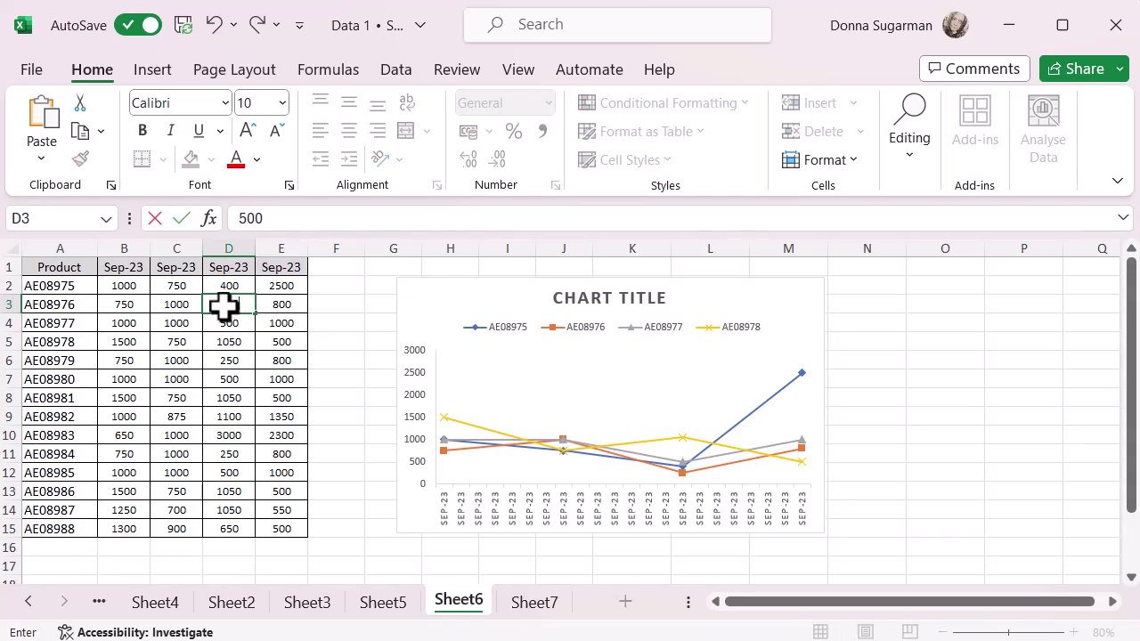
{"action": "key", "text": "Return"}
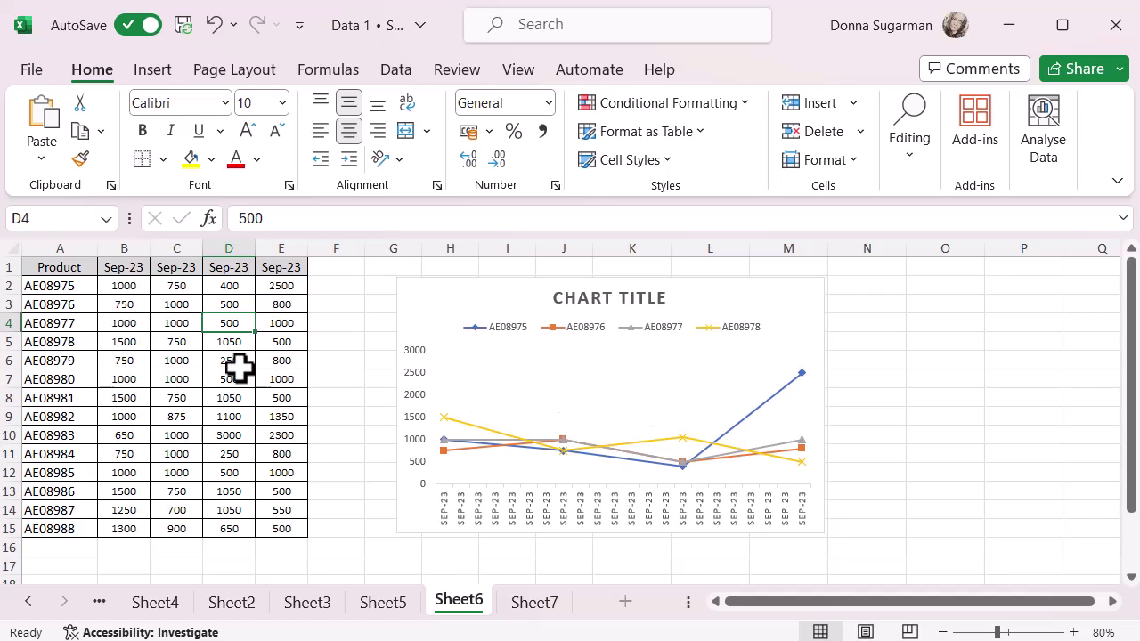
{"action": "type", "text": "2000"}
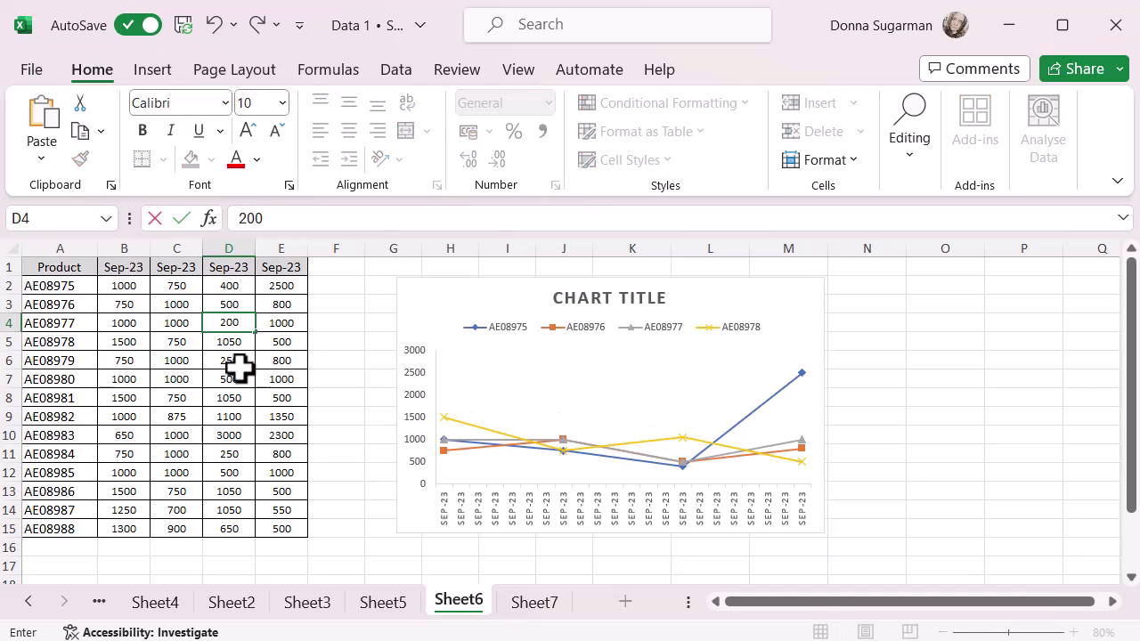
{"action": "key", "text": "Return"}
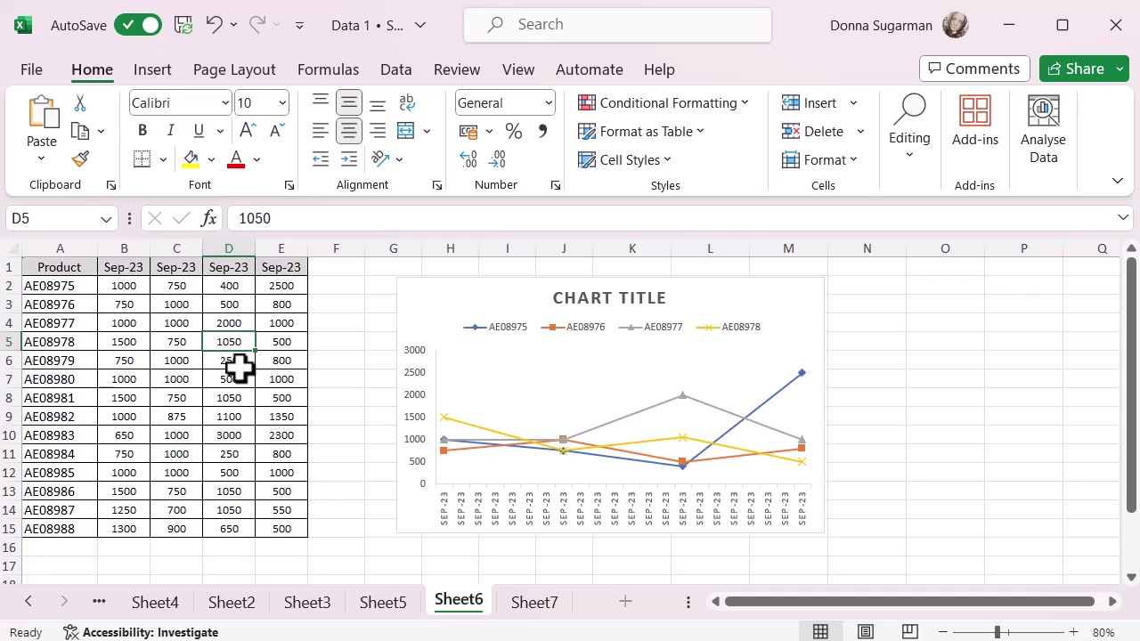
{"action": "left_click", "coordinate": [473, 306]}
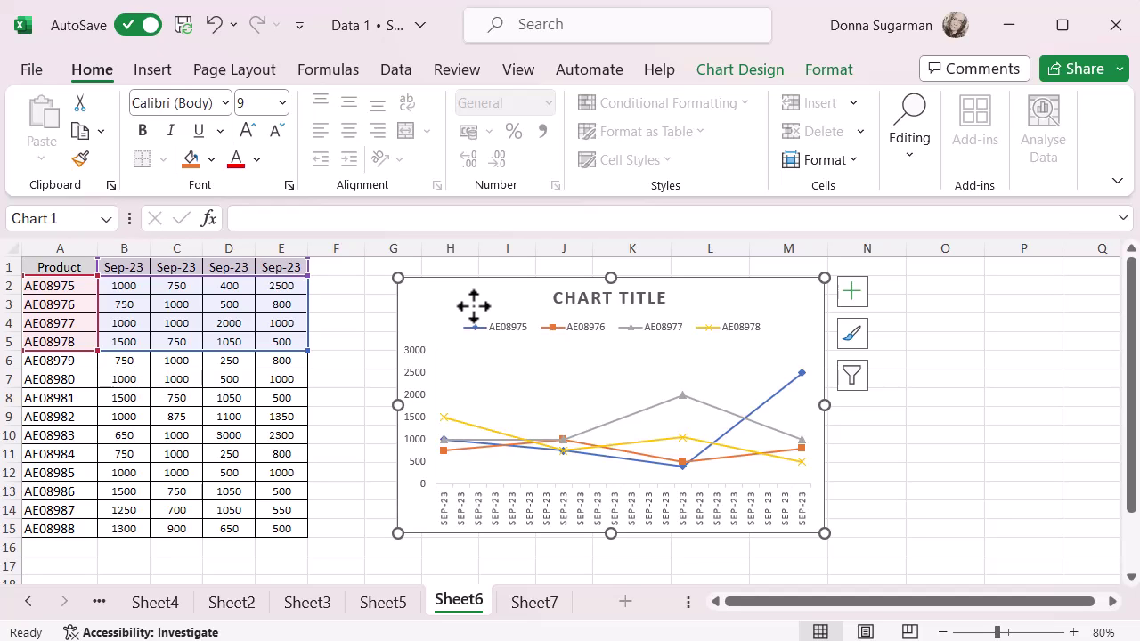
Apply the thin-line-with-markers chart style and test Switch Row/Column twice, keeping the original orientation
{"action": "left_click", "coordinate": [718, 71]}
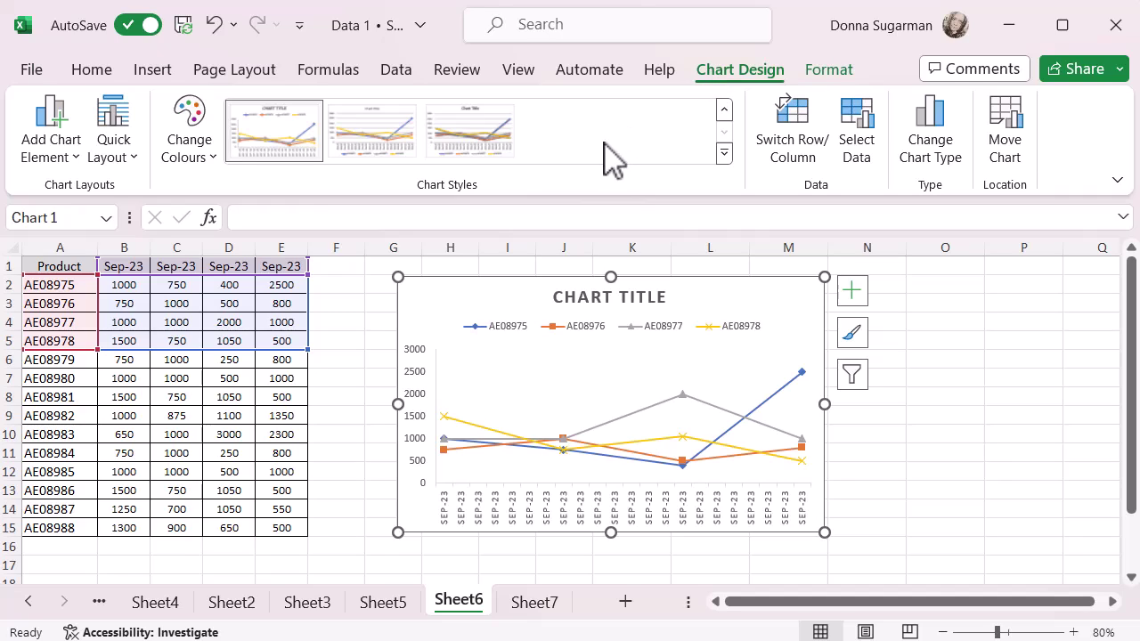
{"action": "left_click", "coordinate": [469, 158]}
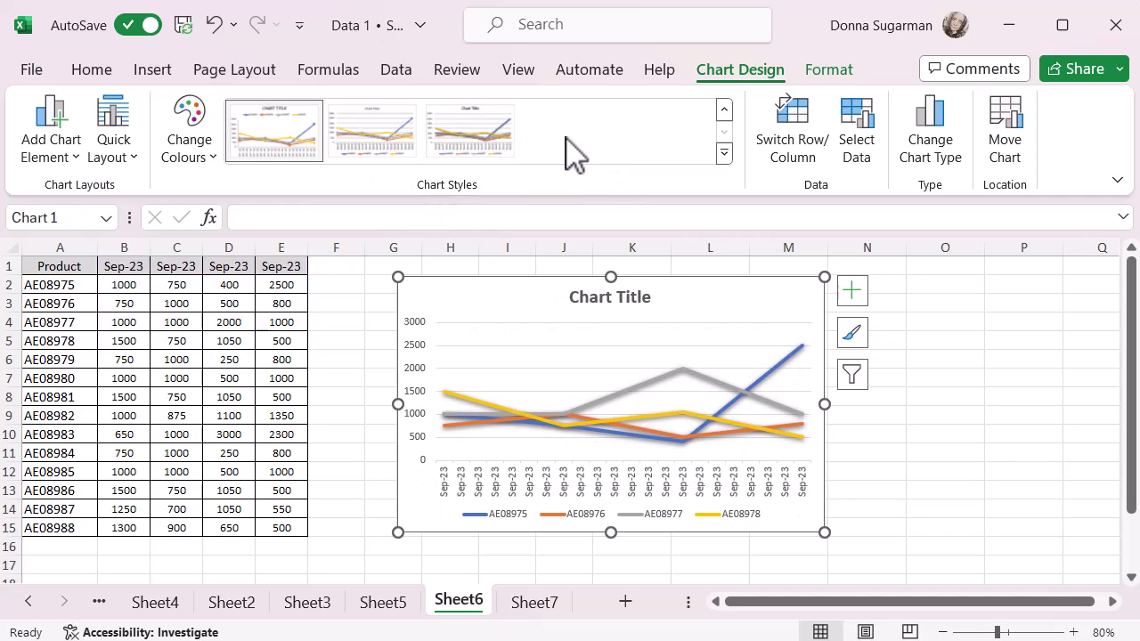
{"action": "left_click", "coordinate": [390, 153]}
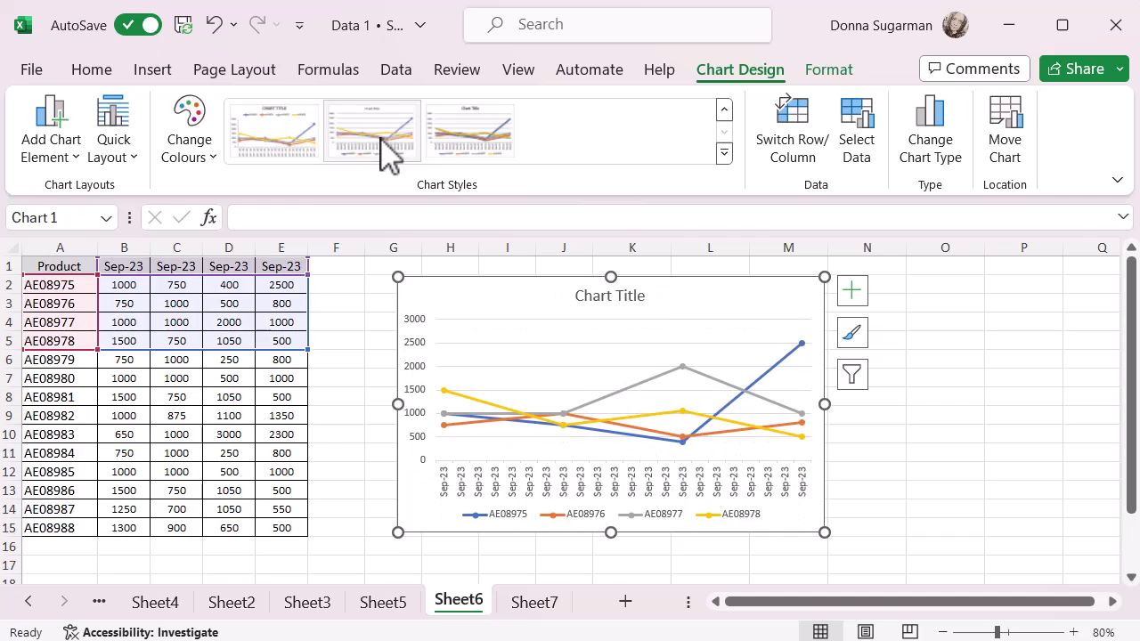
{"action": "left_click", "coordinate": [787, 166]}
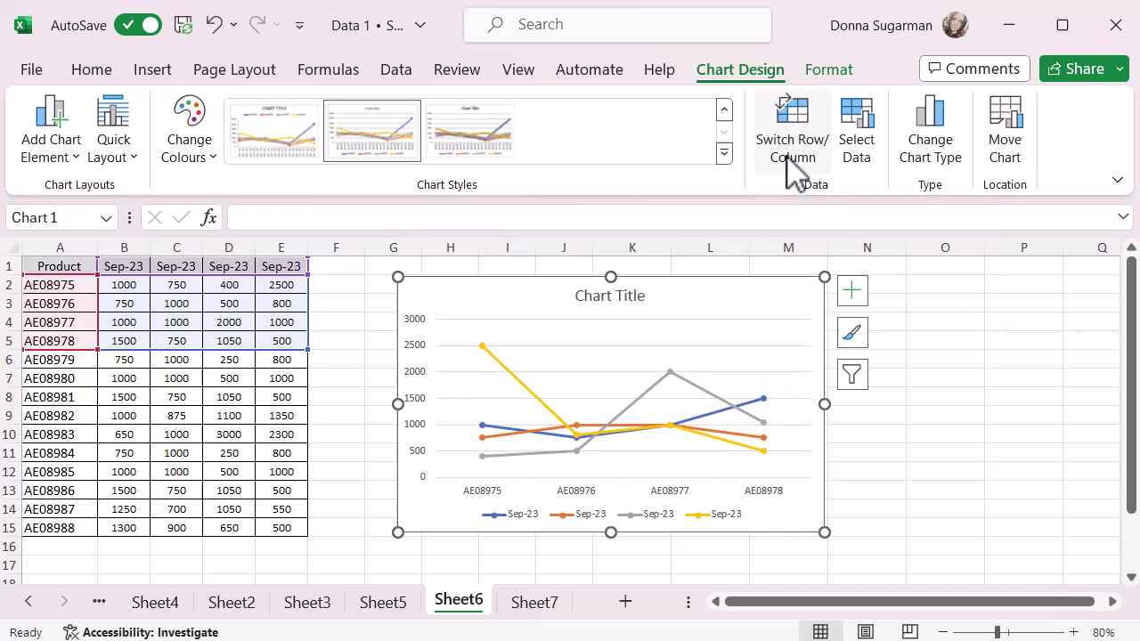
{"action": "left_click", "coordinate": [789, 164]}
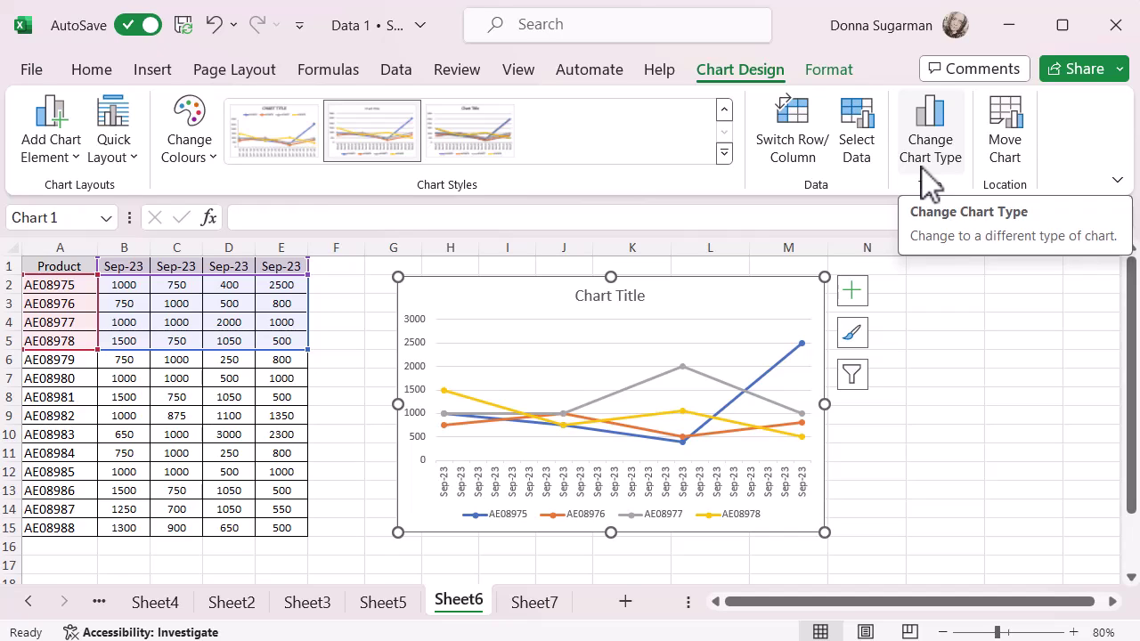
Confirm in Move Chart that the chart stays on Sheet6, then show the Add Chart Element list
{"action": "left_click", "coordinate": [1002, 156]}
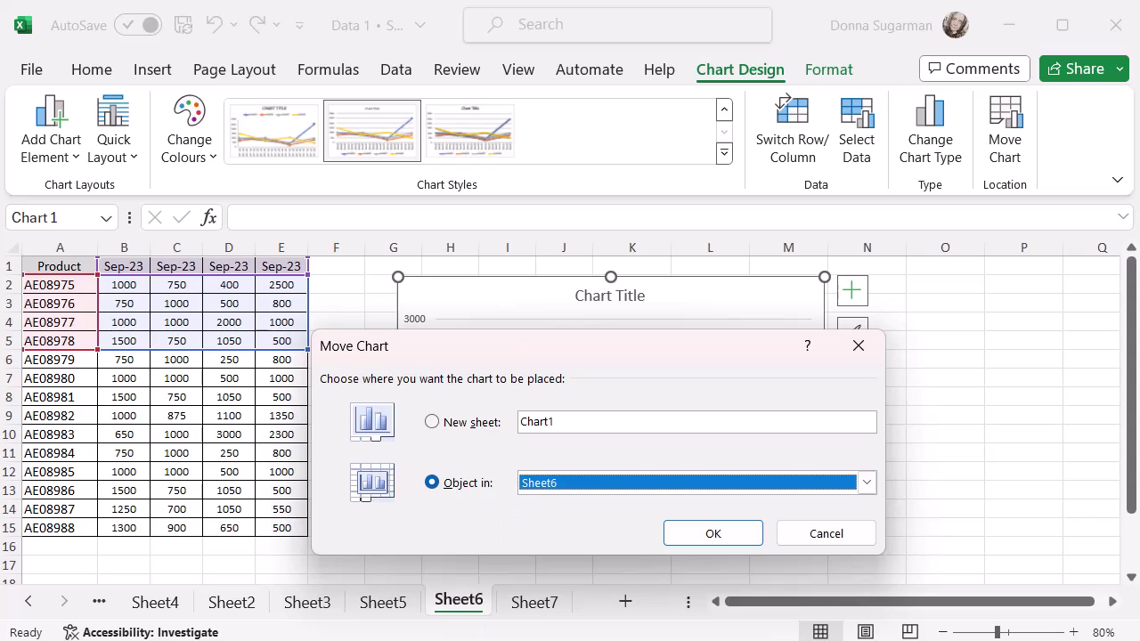
{"action": "left_click", "coordinate": [861, 348]}
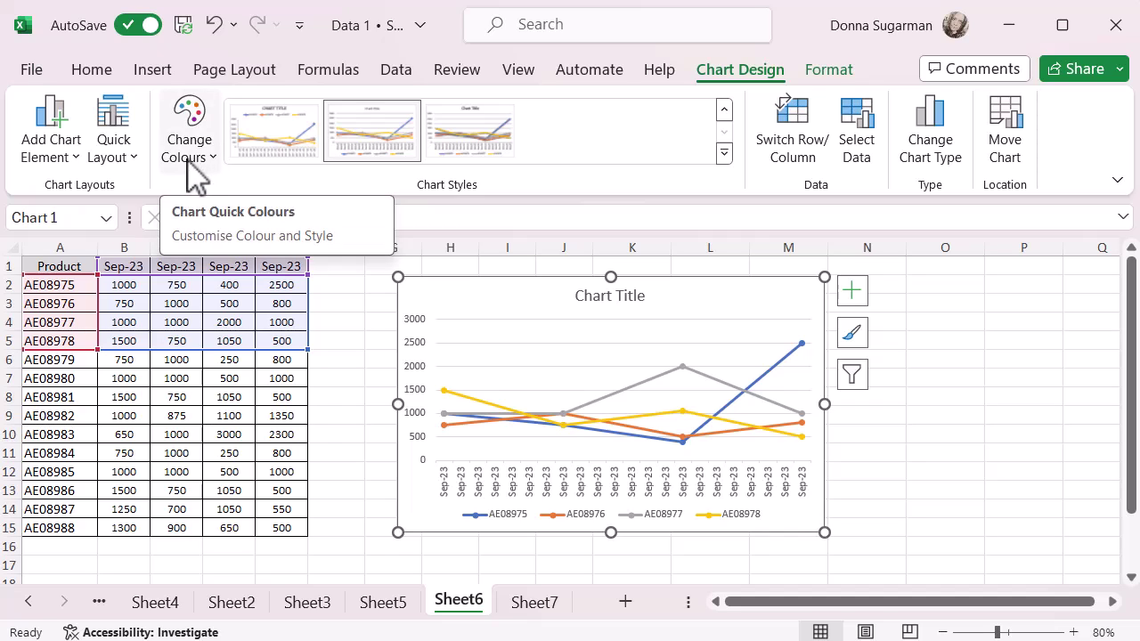
{"action": "left_click", "coordinate": [62, 153]}
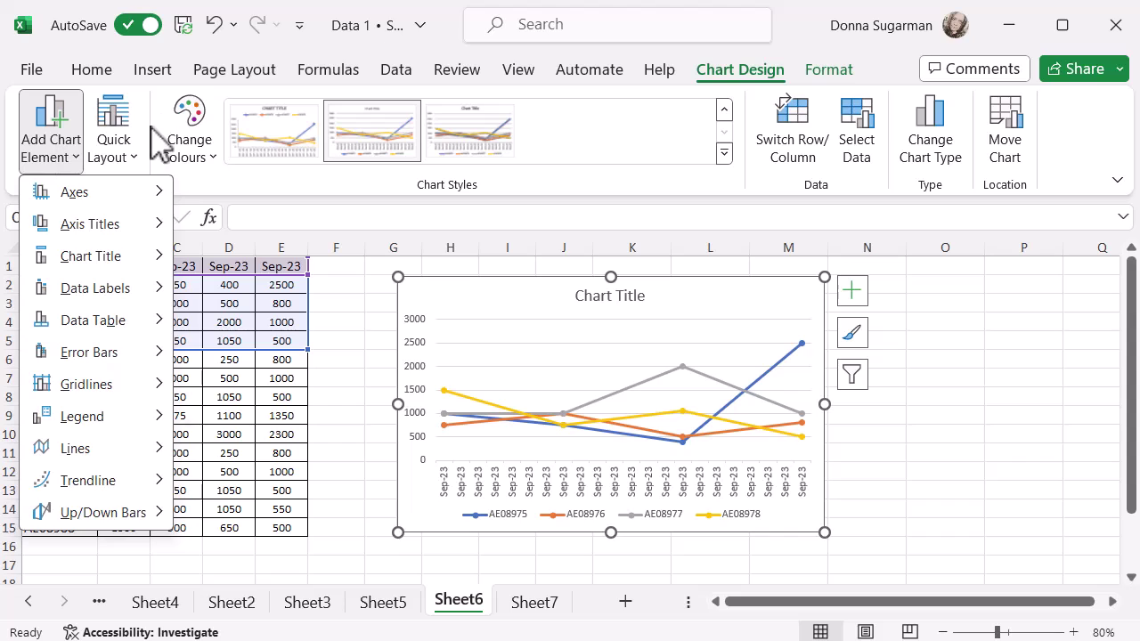
Preview the Quick Layout presets without applying one, then enlarge the chart to reach column N
{"action": "left_click", "coordinate": [138, 159]}
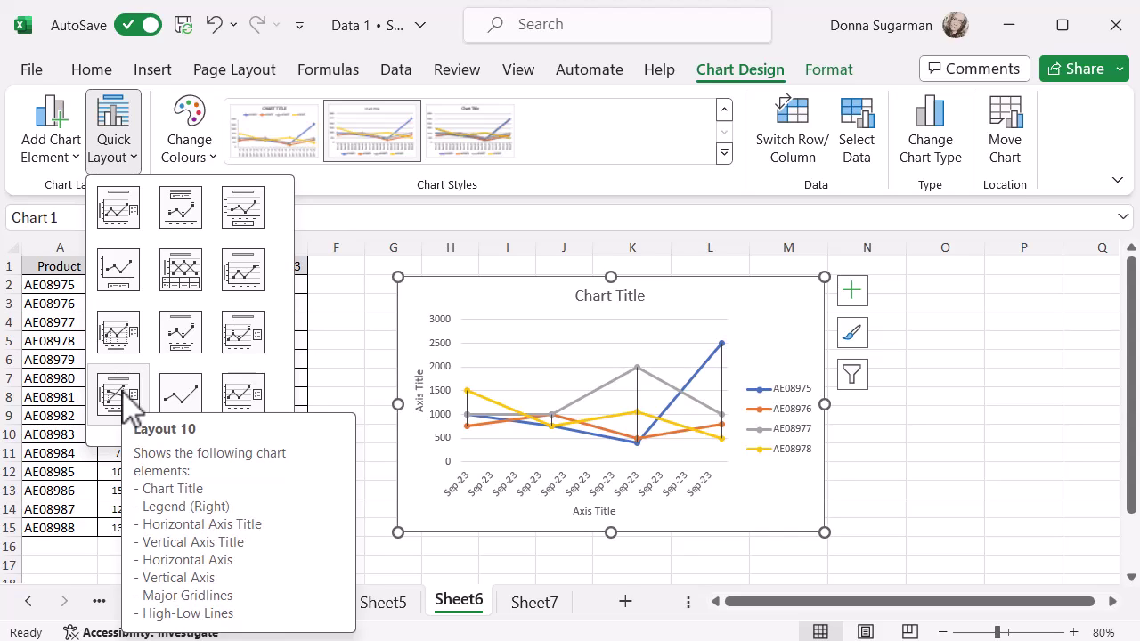
{"action": "left_click", "coordinate": [362, 291]}
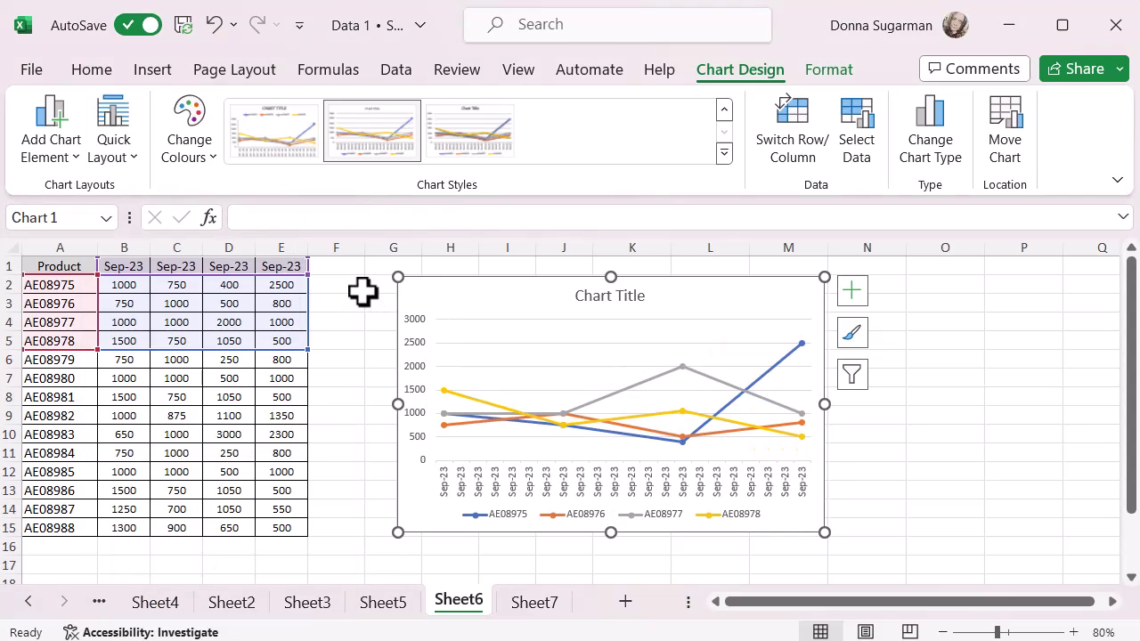
{"action": "left_click", "coordinate": [605, 319]}
{"action": "left_click", "coordinate": [694, 292]}
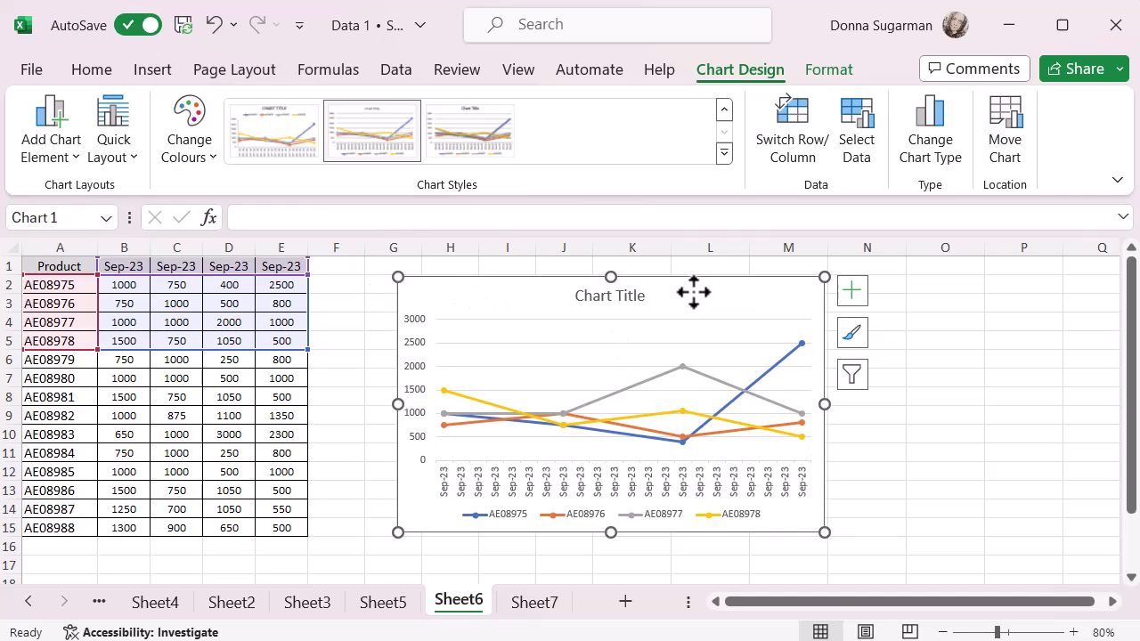
{"action": "left_click_drag", "start_coordinate": [825, 533], "coordinate": [863, 558]}
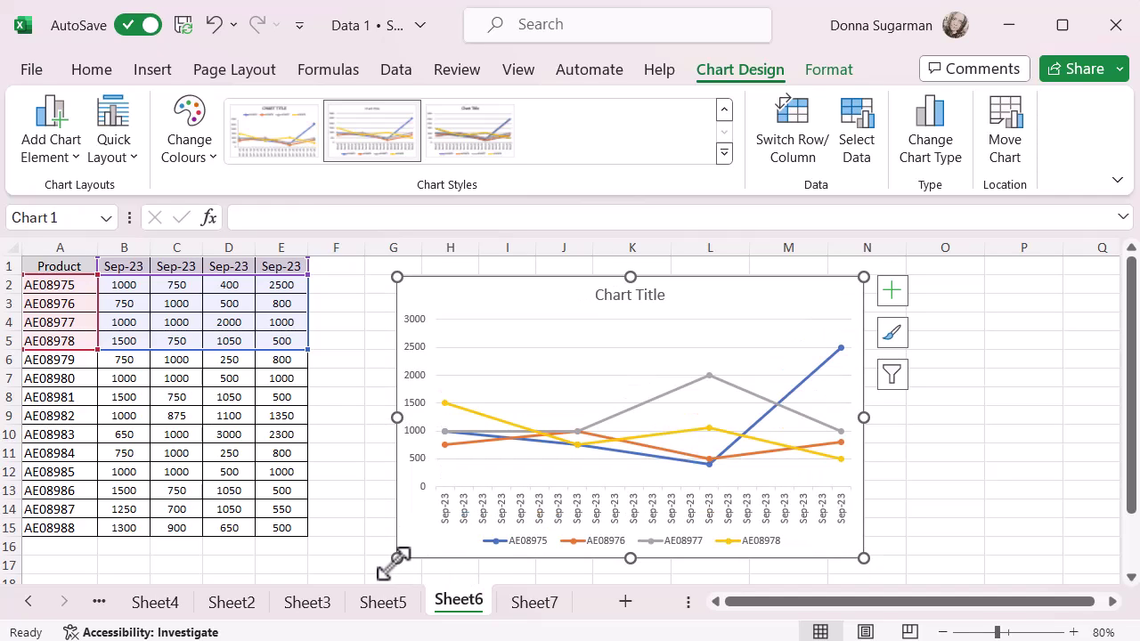
Pull the chart's bottom-left corner out to column F below row 17, then scroll back up
{"action": "left_click_drag", "start_coordinate": [398, 559], "coordinate": [347, 580]}
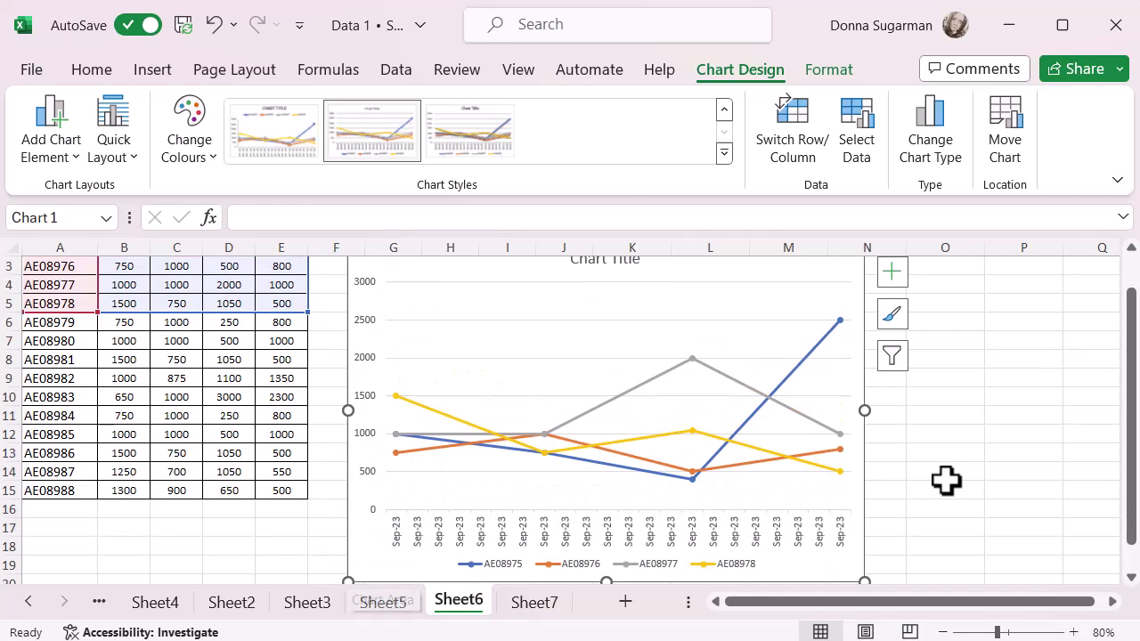
{"action": "scroll", "coordinate": [946, 481], "scroll_direction": "up", "scroll_amount": 1}
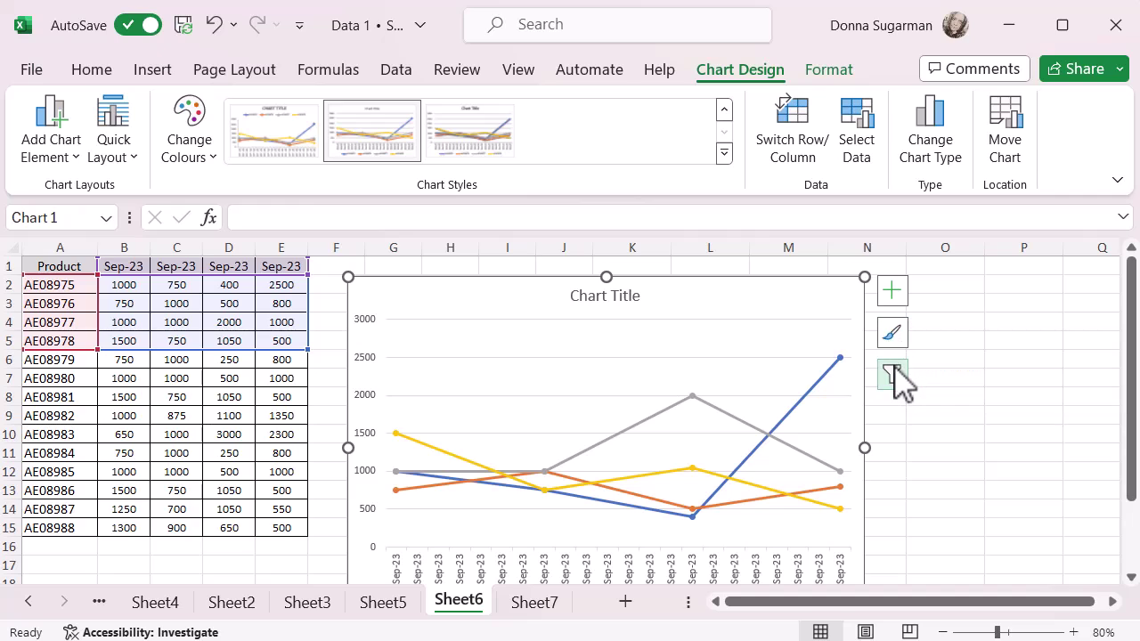
Retitle the chart 'Sales figures', fixing the typos, and close the plot area formatting pane
{"action": "left_click", "coordinate": [763, 344]}
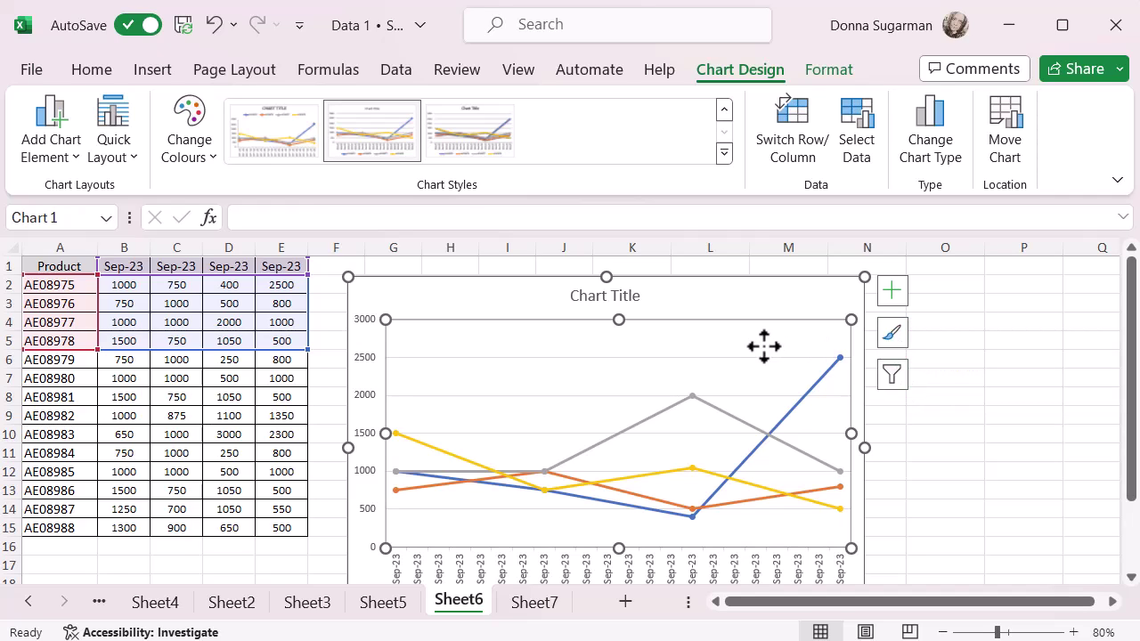
{"action": "left_click", "coordinate": [760, 302]}
{"action": "double_click", "coordinate": [627, 298]}
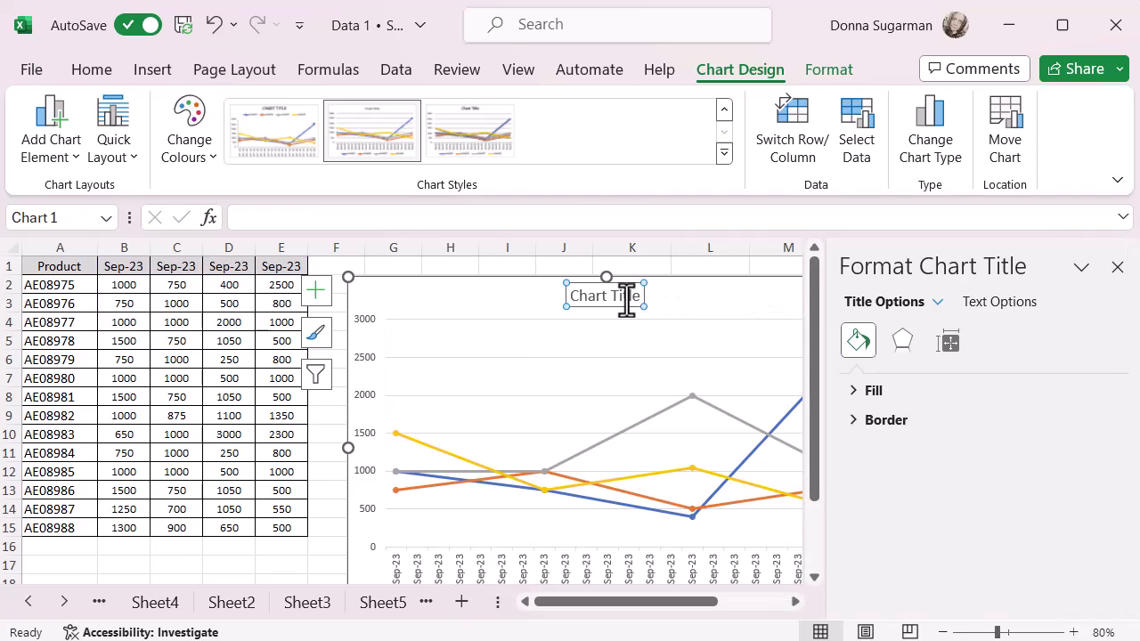
{"action": "double_click", "coordinate": [615, 299]}
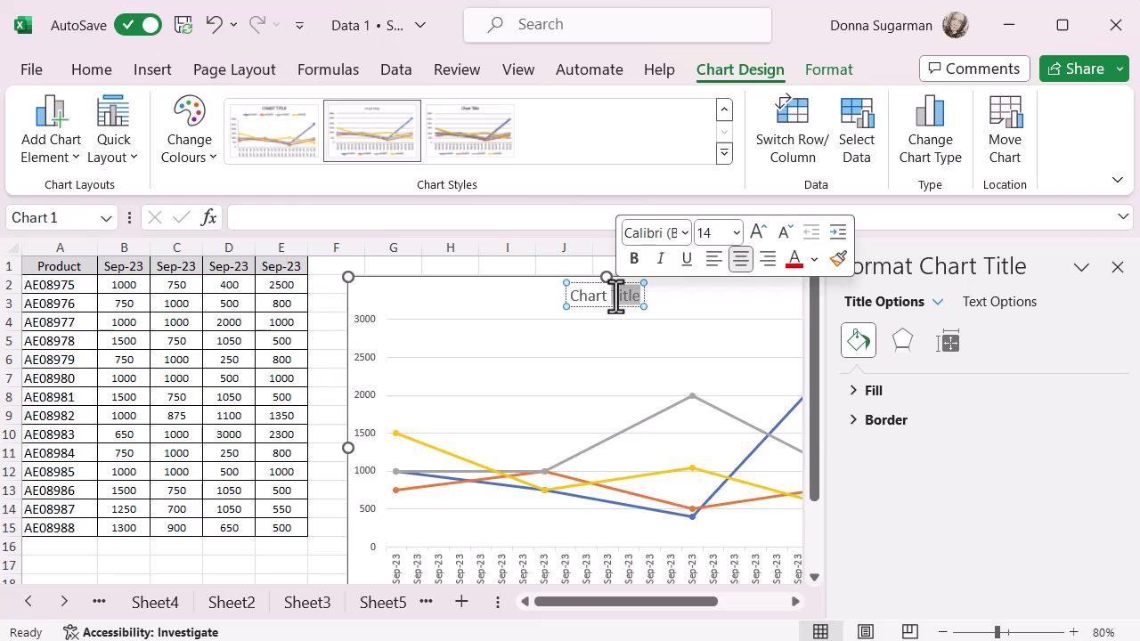
{"action": "key", "text": "BackSpace"}
{"action": "key", "text": "BackSpace"}
{"action": "key", "text": "BackSpace"}
{"action": "key", "text": "BackSpace"}
{"action": "key", "text": "BackSpace"}
{"action": "key", "text": "BackSpace"}
{"action": "key", "text": "BackSpace"}
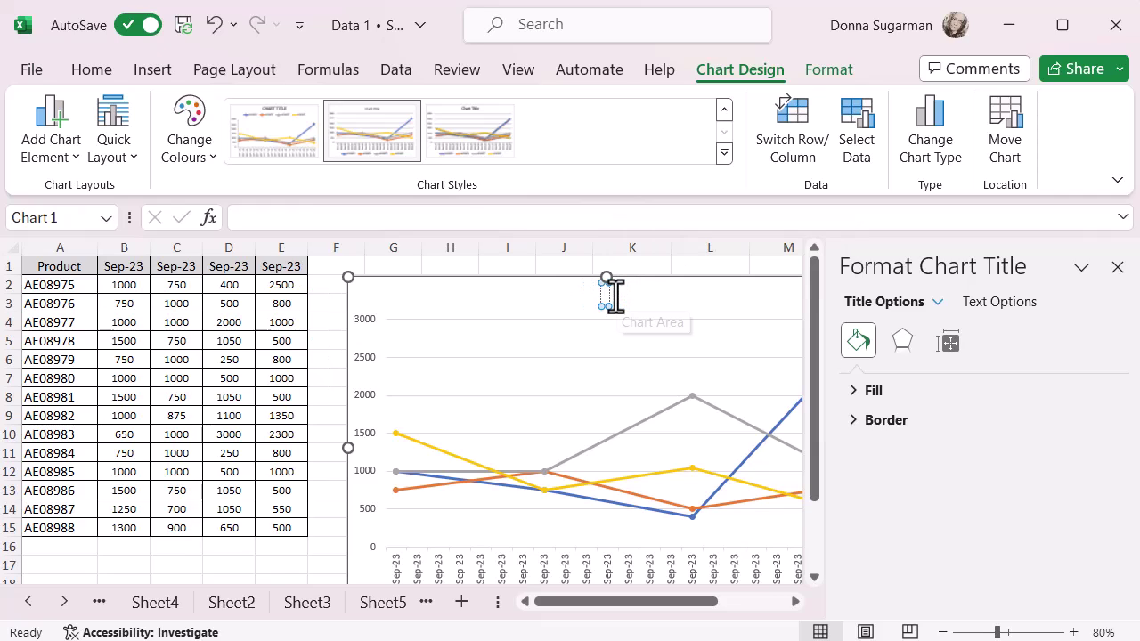
{"action": "type", "text": "Sales the"}
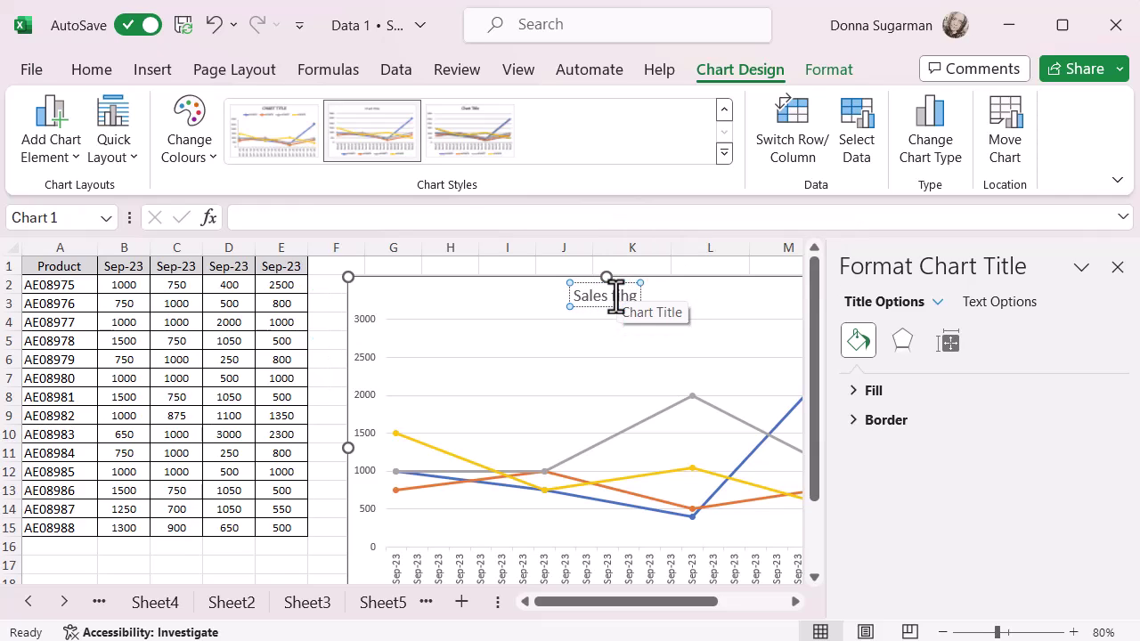
{"action": "key", "text": "BackSpace"}
{"action": "key", "text": "BackSpace"}
{"action": "key", "text": "BackSpace"}
{"action": "type", "text": "fihgures"}
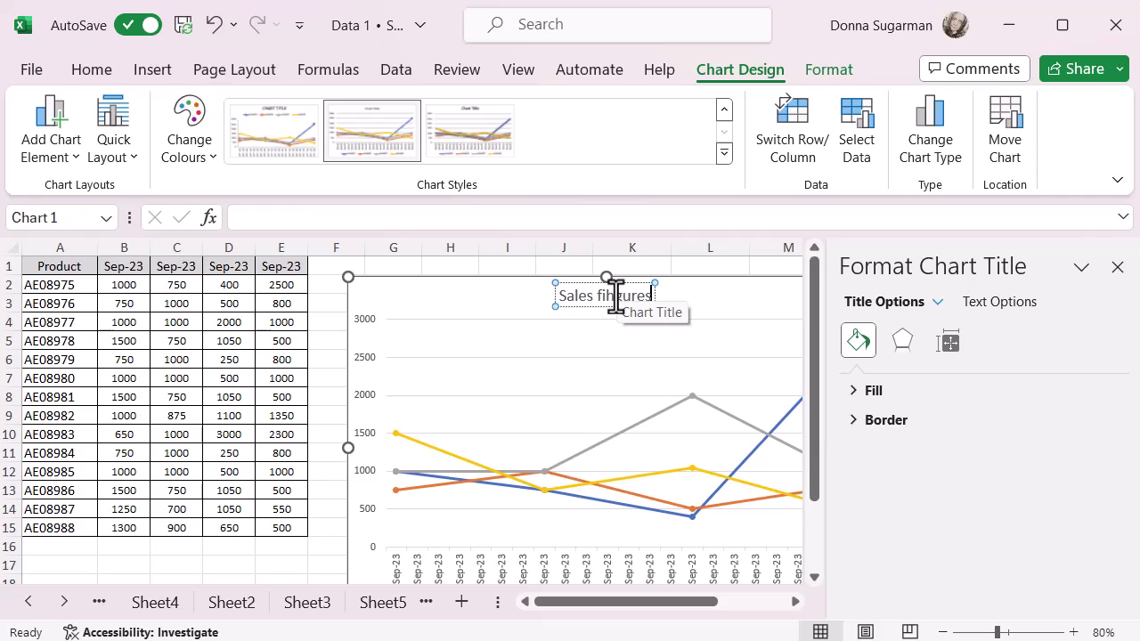
{"action": "left_click", "coordinate": [613, 298]}
{"action": "key", "text": "BackSpace"}
{"action": "left_click", "coordinate": [671, 326]}
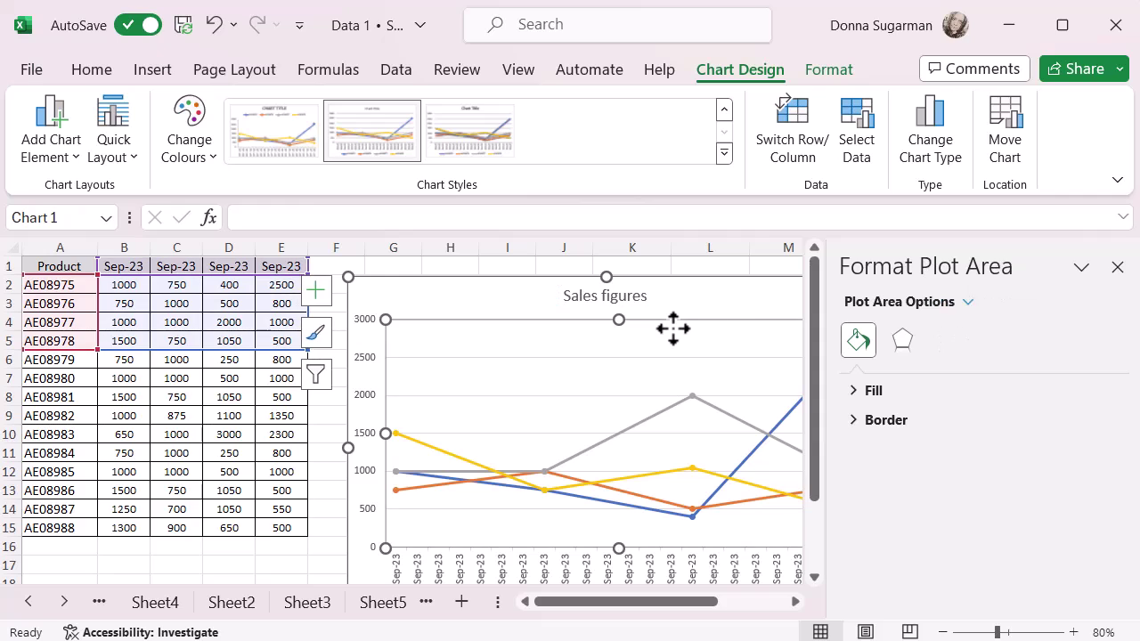
{"action": "left_click", "coordinate": [1118, 268]}
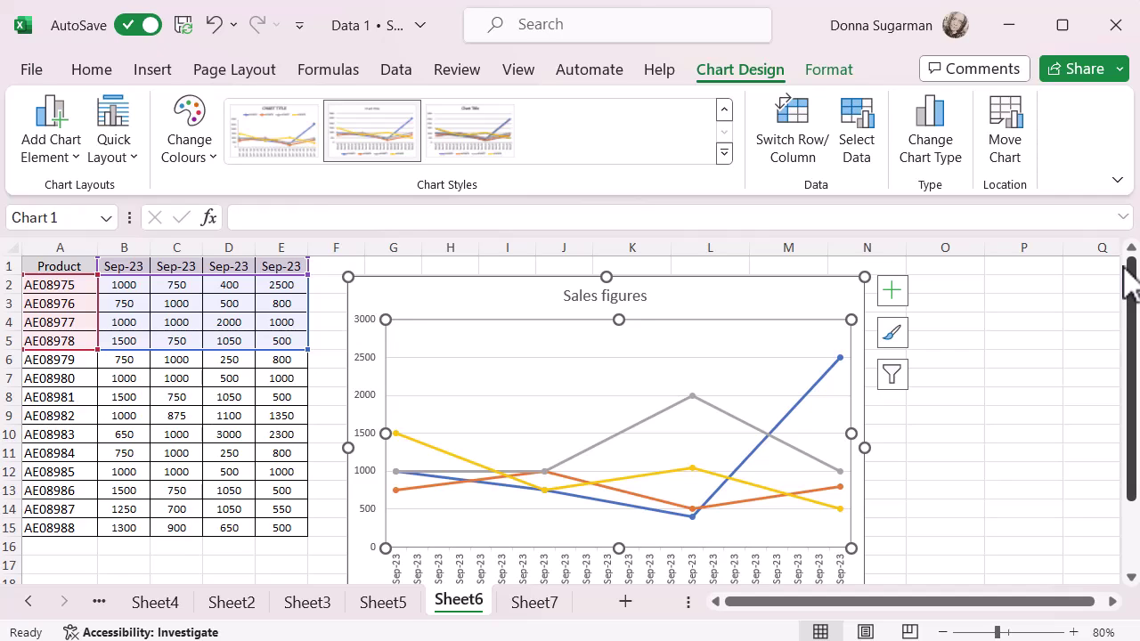
{"action": "key", "text": "Escape"}
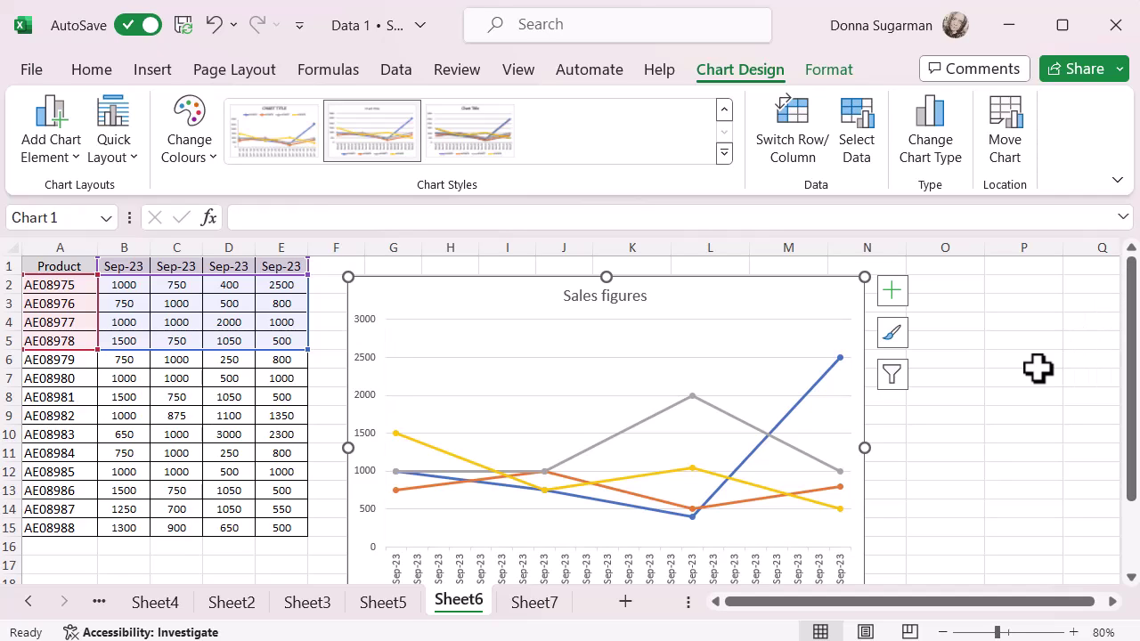
Bring up the context menu of the 'Sales figures' line chart on Sheet6
{"action": "right_click", "coordinate": [765, 294]}
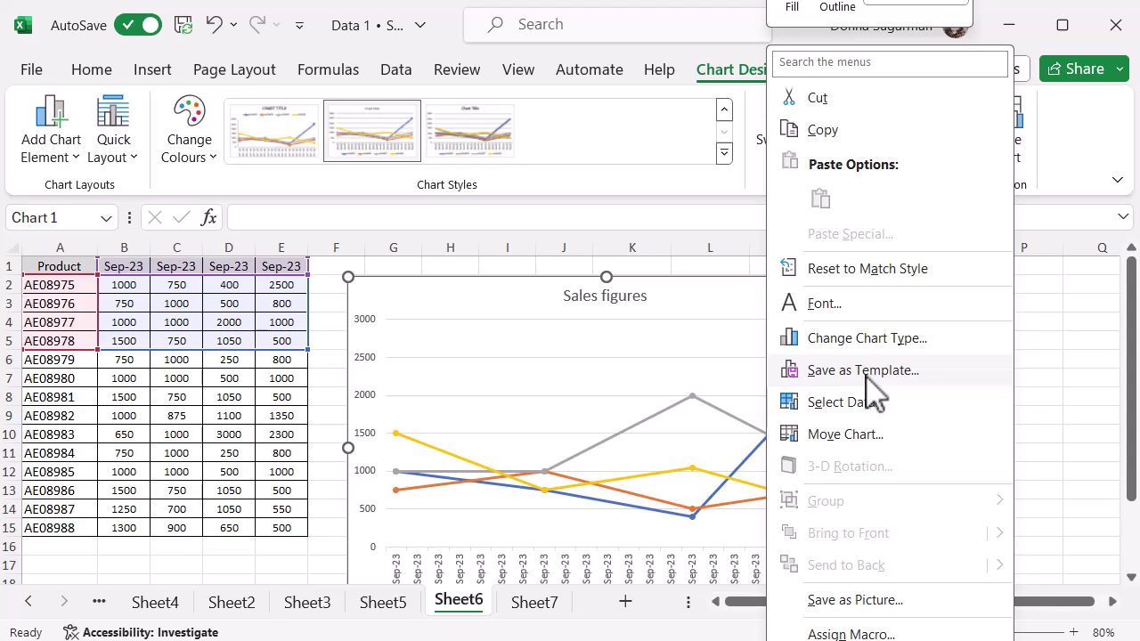
Save the 'Sales figures' chart as a chart template named 'Chart Template 1'
{"action": "left_click", "coordinate": [862, 371]}
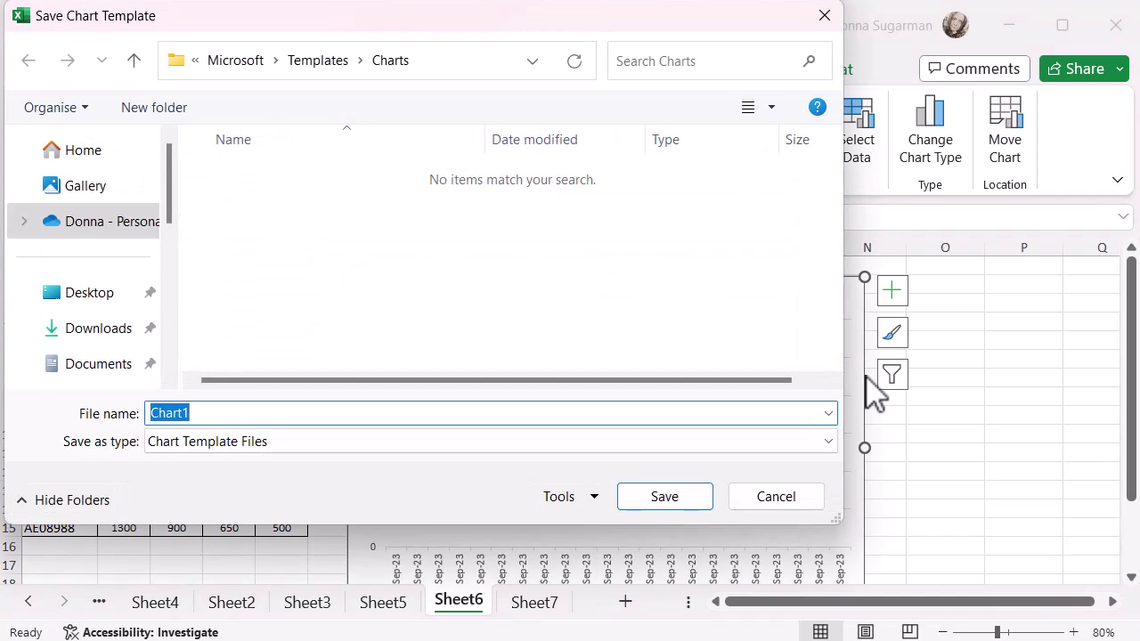
{"action": "type", "text": "Chart Templ"}
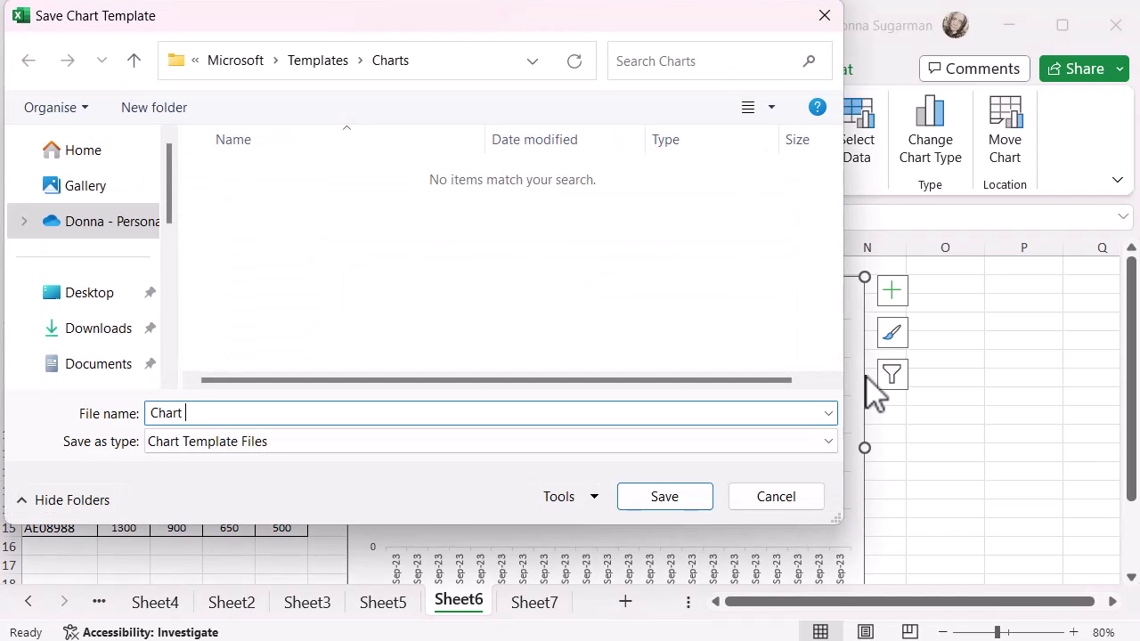
{"action": "type", "text": "ate 1"}
{"action": "left_click", "coordinate": [693, 498]}
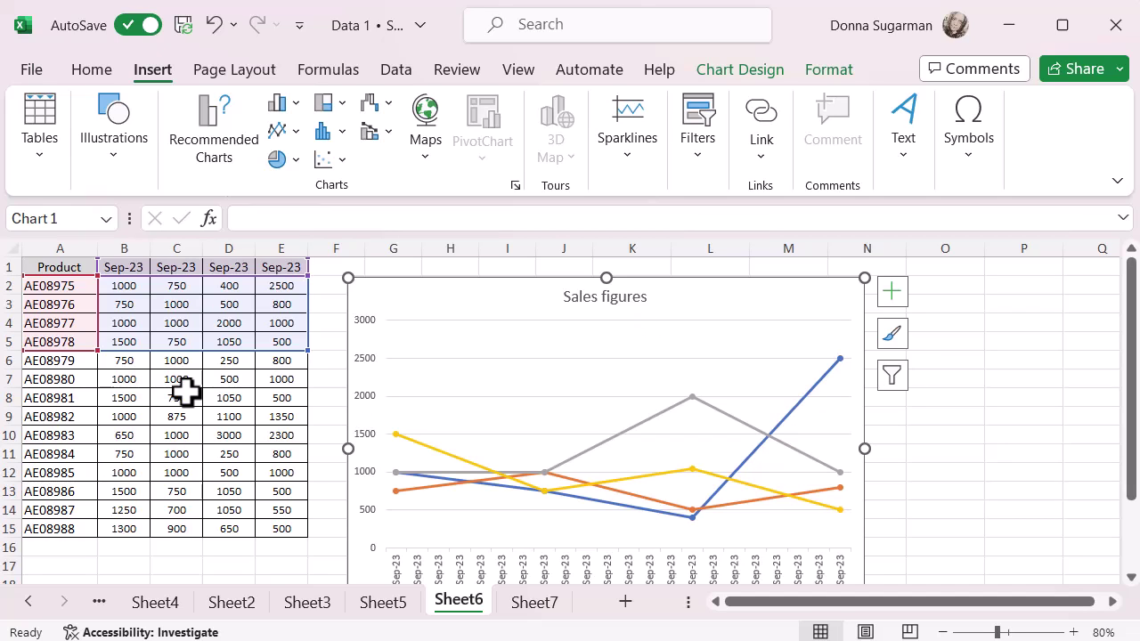
Chart products AE08984–AE08988 (A11:E15) using the saved Chart Template 1
{"action": "left_click_drag", "start_coordinate": [56, 458], "coordinate": [281, 529]}
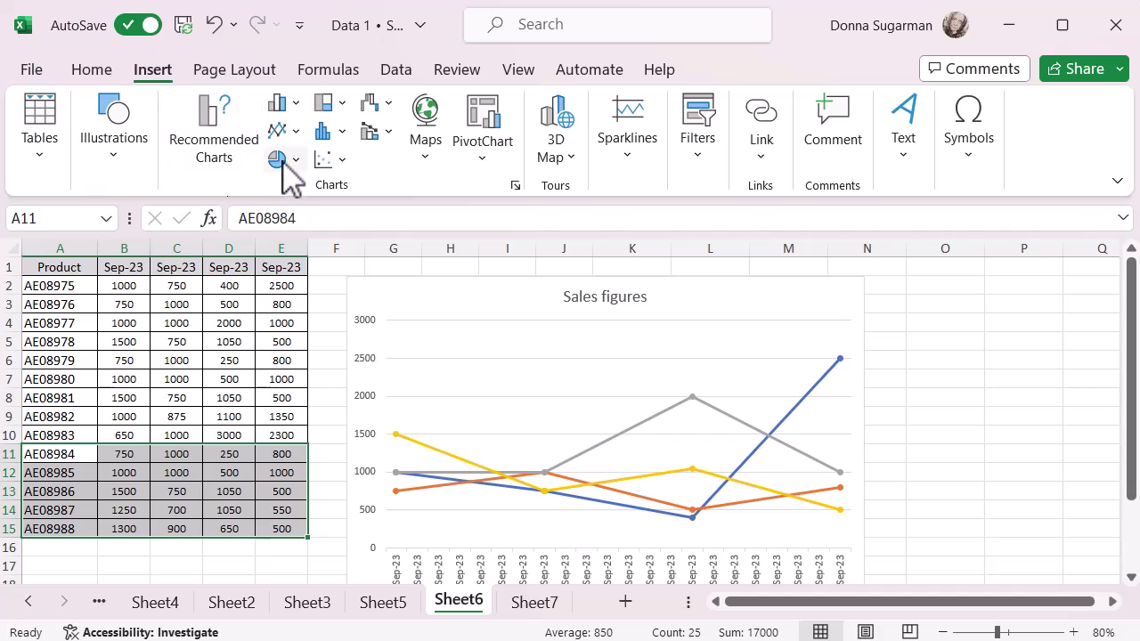
{"action": "left_click", "coordinate": [516, 186]}
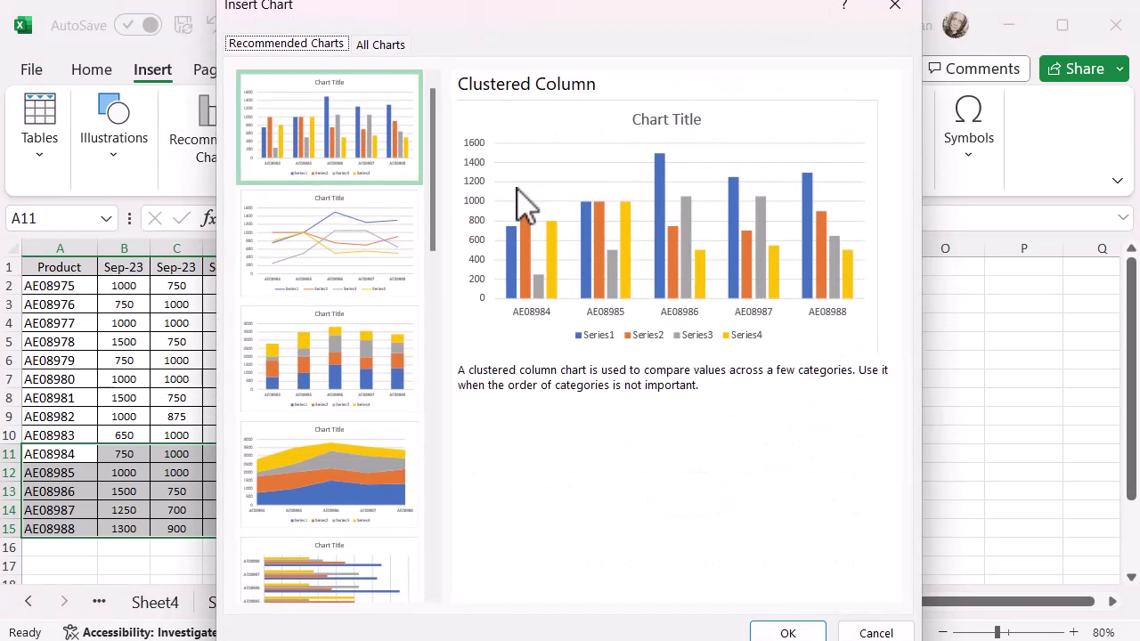
{"action": "left_click", "coordinate": [376, 46]}
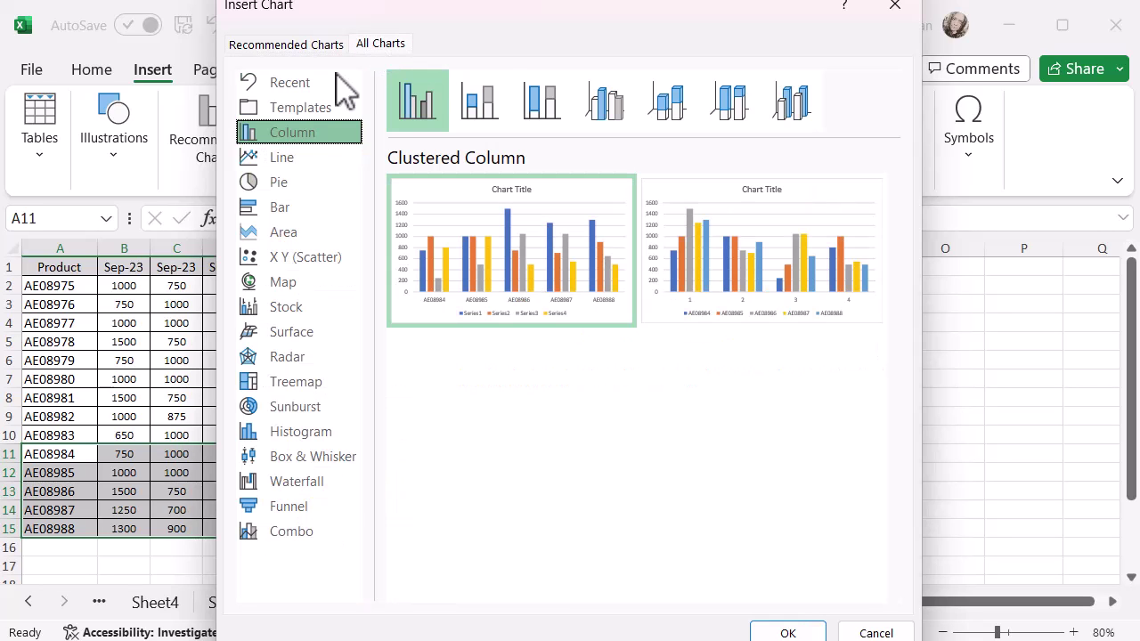
{"action": "left_click", "coordinate": [304, 112]}
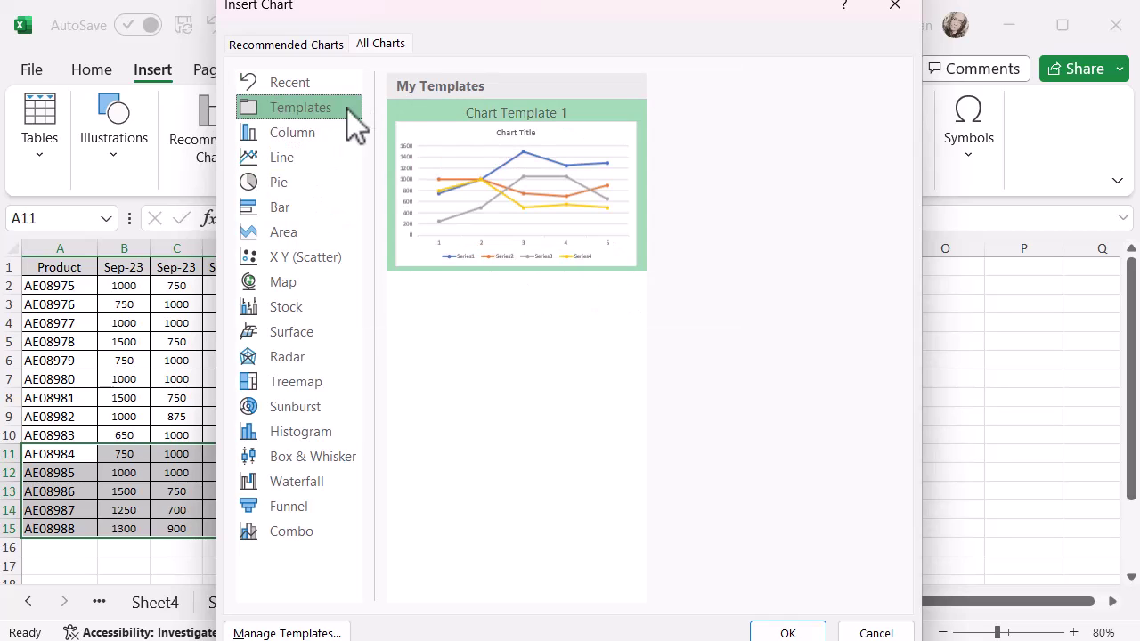
{"action": "mouse_move", "coordinate": [449, 140]}
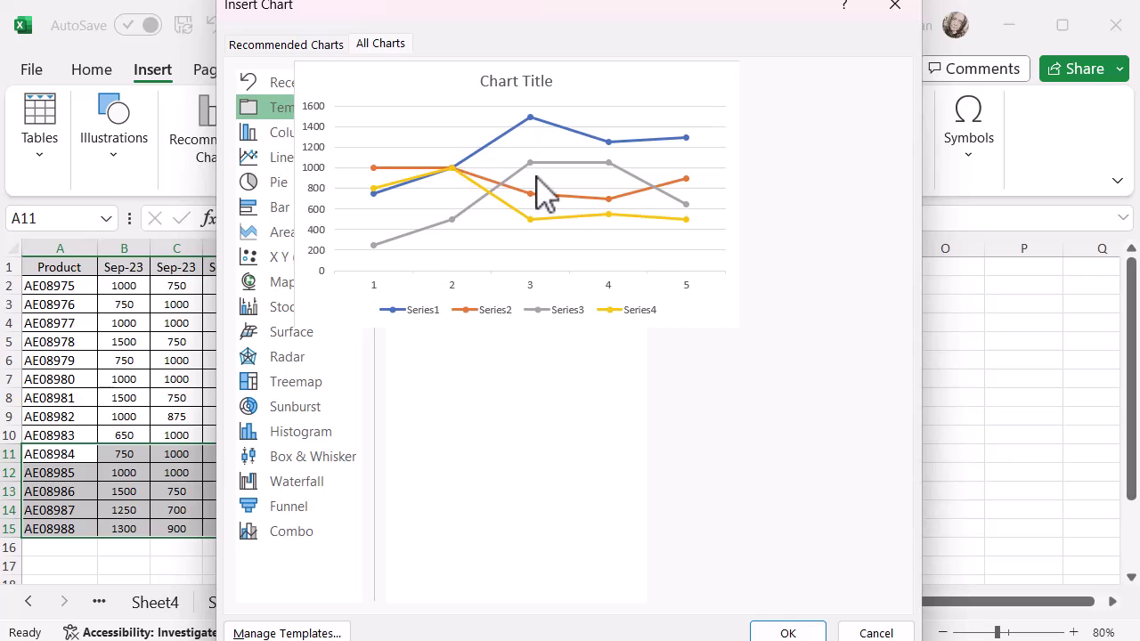
{"action": "left_click", "coordinate": [769, 633]}
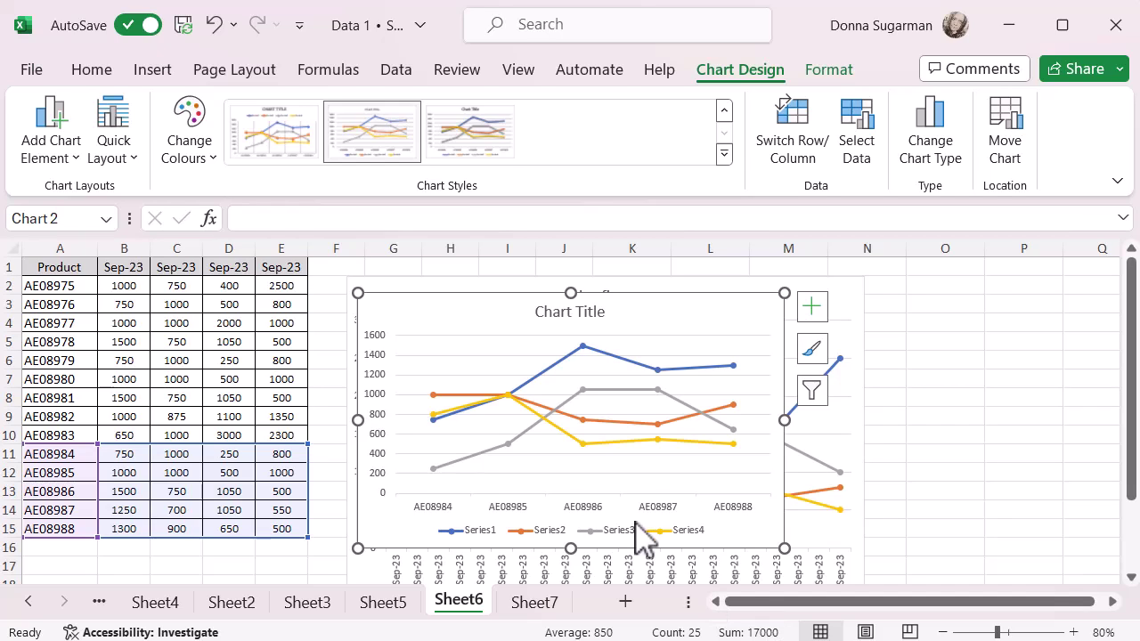
Drag the new chart right and the 'Sales figures' chart left to separate them
{"action": "left_click", "coordinate": [646, 441]}
{"action": "left_click_drag", "start_coordinate": [707, 326], "coordinate": [1021, 341]}
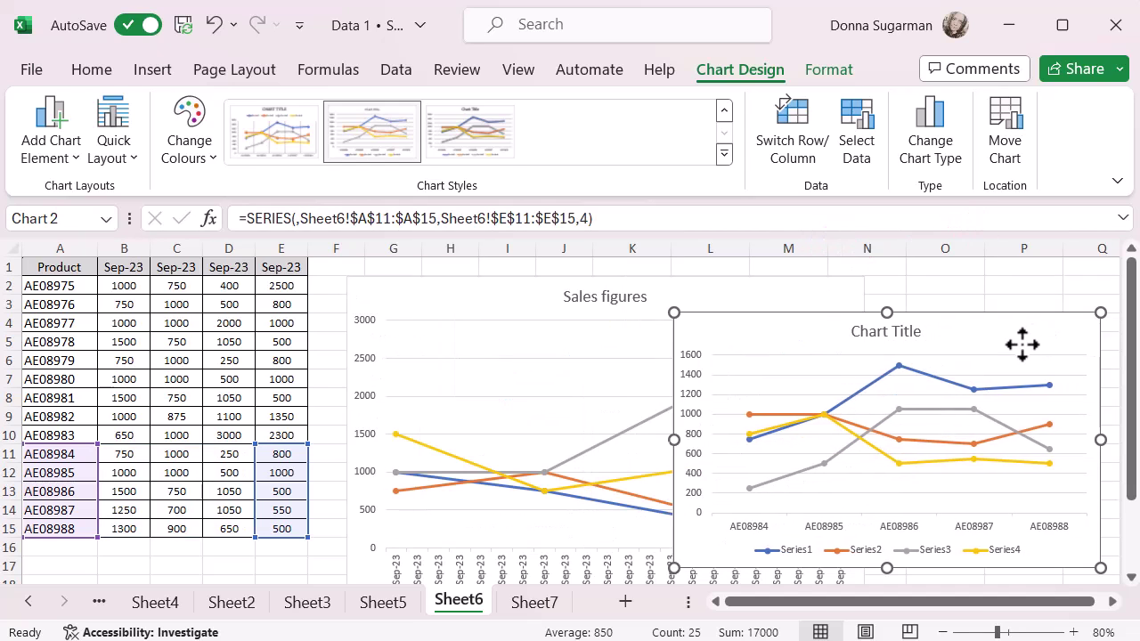
{"action": "left_click", "coordinate": [534, 416]}
{"action": "left_click_drag", "start_coordinate": [348, 279], "coordinate": [187, 324]}
Undo an accidental plot-area move and place the new chart up beside 'Sales figures'
{"action": "left_click", "coordinate": [746, 398]}
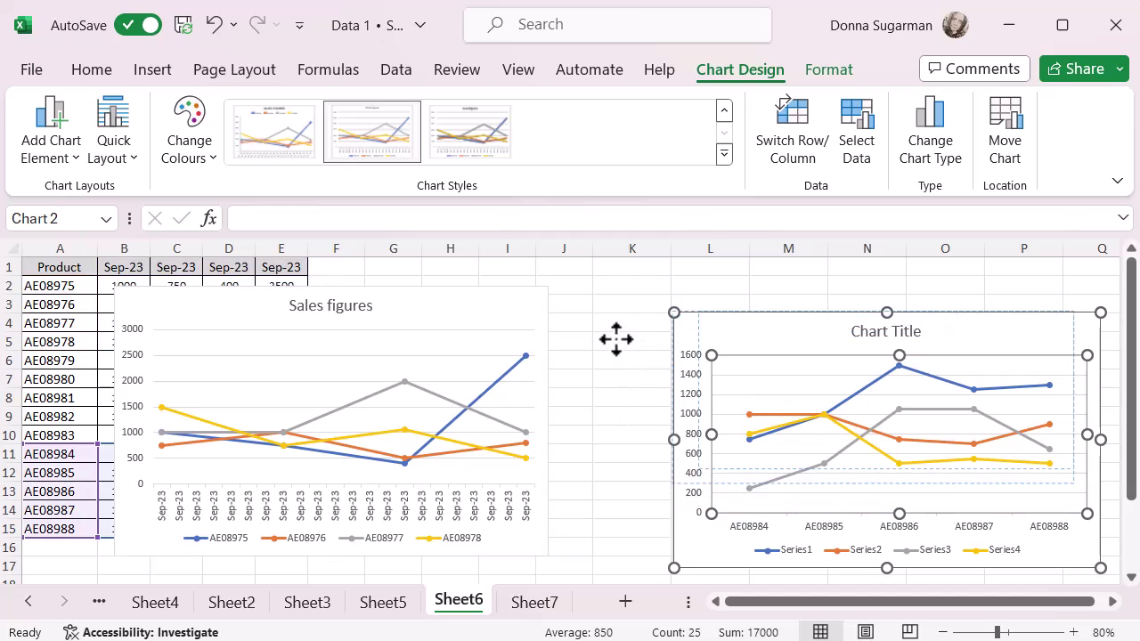
{"action": "left_click_drag", "start_coordinate": [711, 358], "coordinate": [705, 321]}
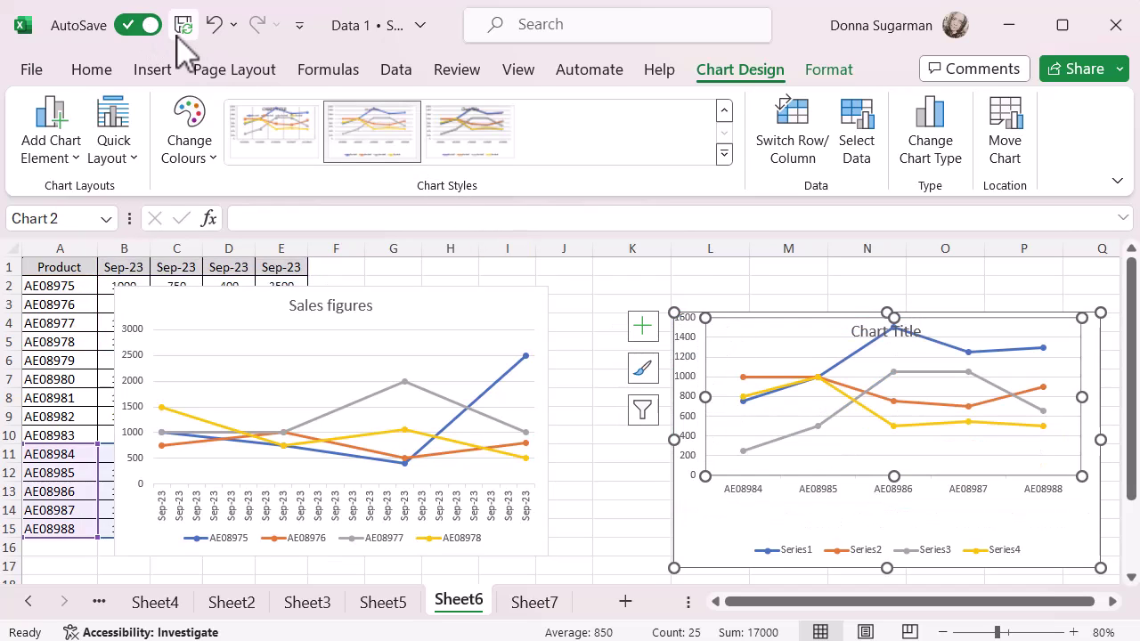
{"action": "left_click", "coordinate": [213, 27]}
{"action": "left_click_drag", "start_coordinate": [725, 335], "coordinate": [623, 309]}
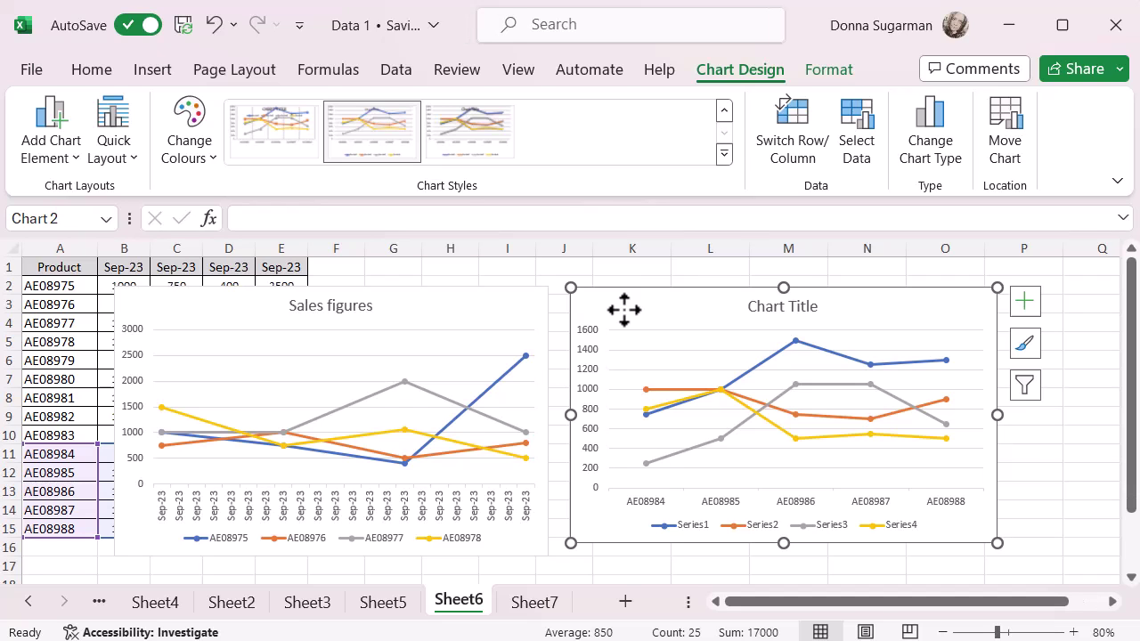
Delete the template-based chart and move 'Sales figures' right over columns I–N
{"action": "key", "text": "Delete"}
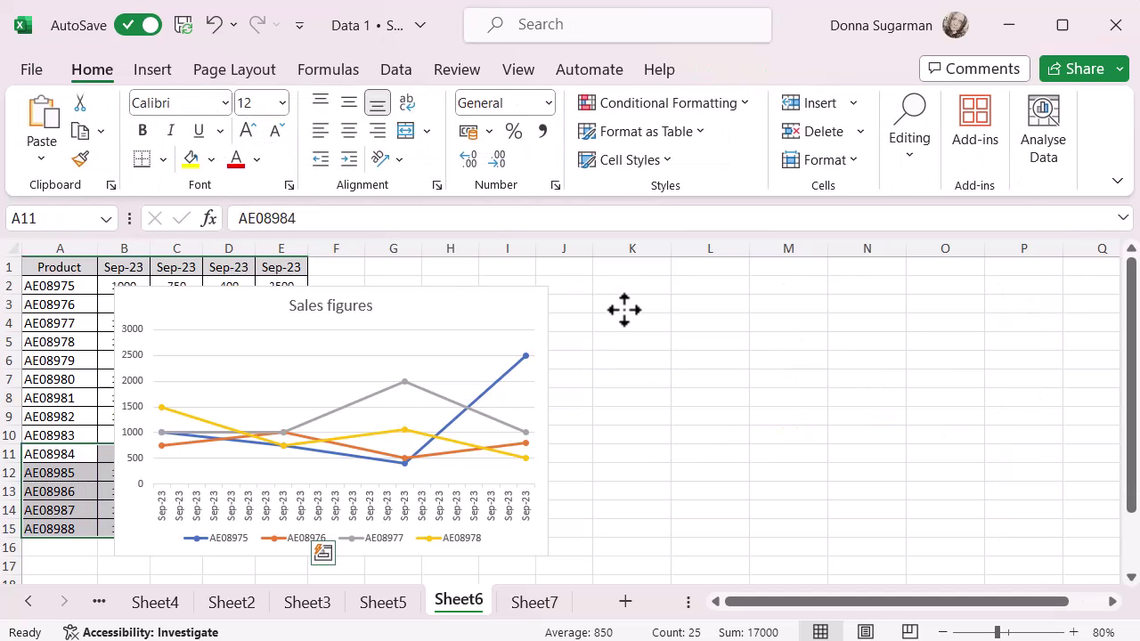
{"action": "left_click", "coordinate": [471, 304]}
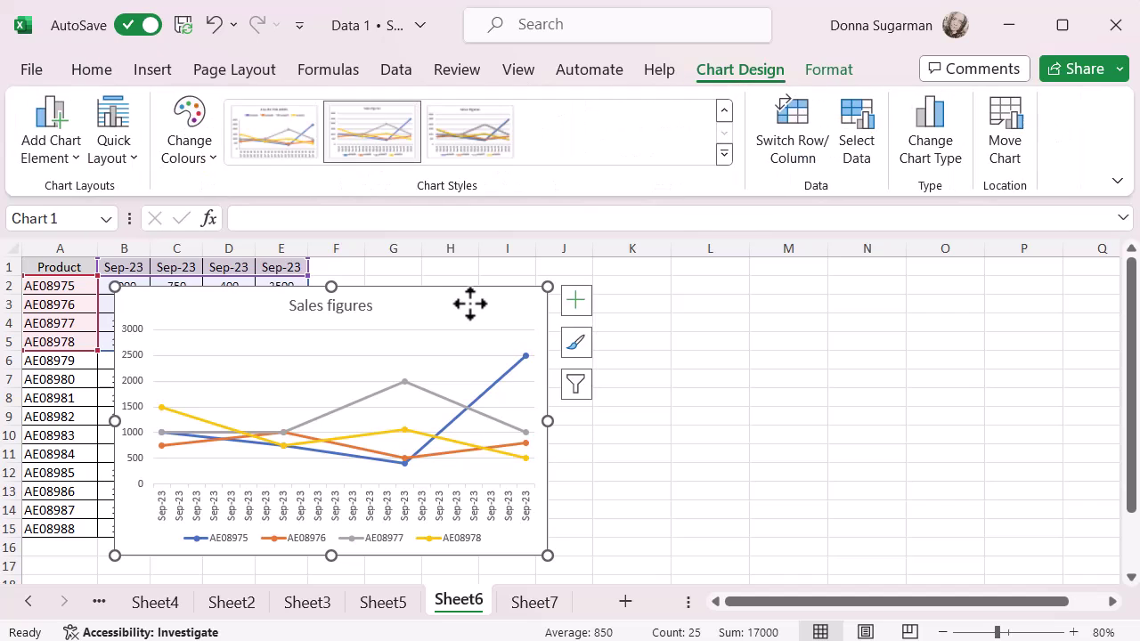
{"action": "left_click_drag", "start_coordinate": [471, 304], "coordinate": [835, 300]}
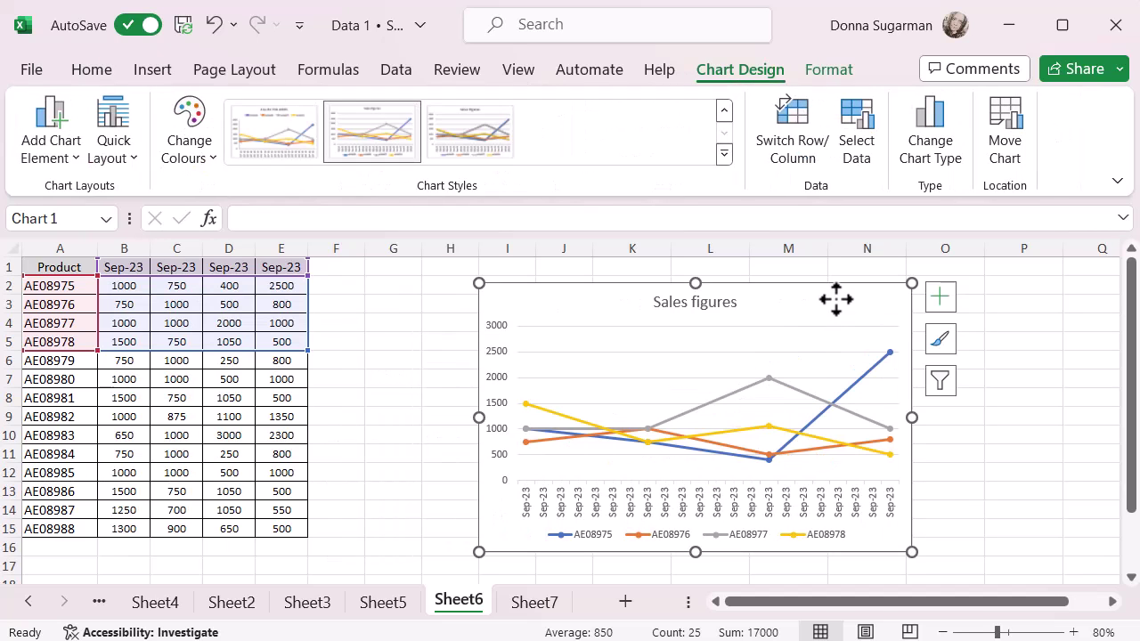
Bring up the chart type options for 'Sales figures' from the Insert Charts launcher
{"action": "right_click", "coordinate": [836, 300]}
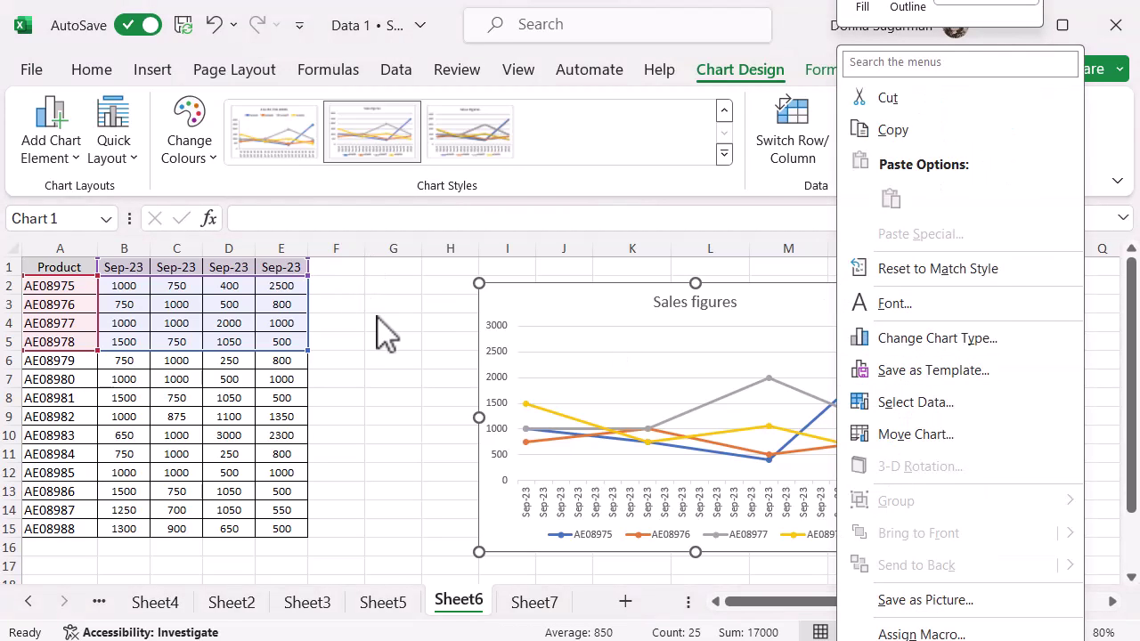
{"action": "key", "text": "Escape"}
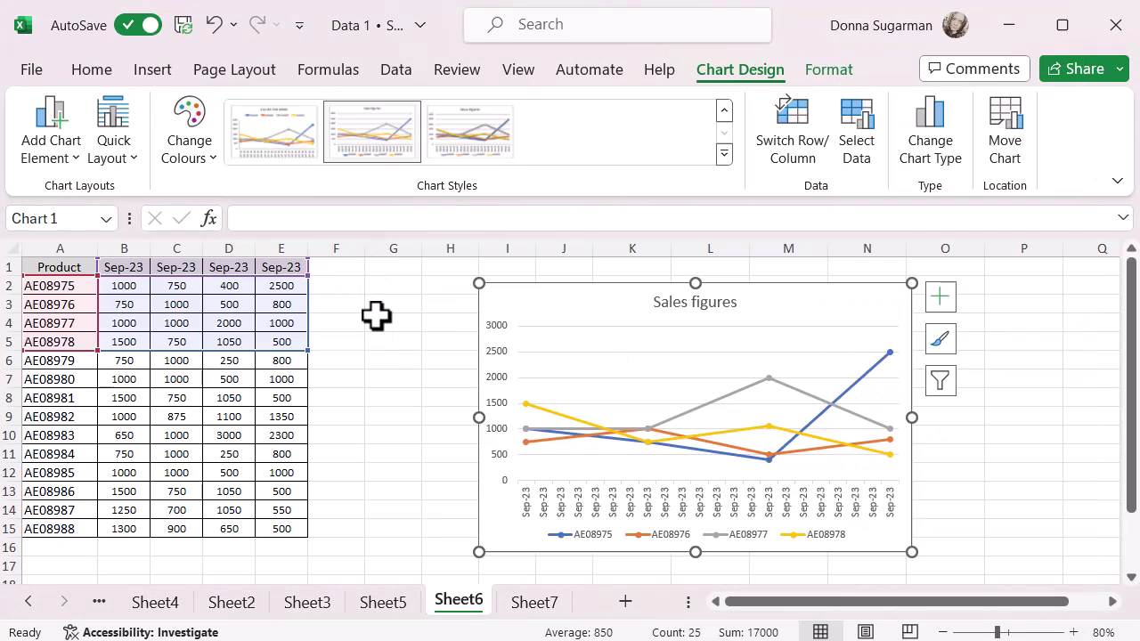
{"action": "left_click", "coordinate": [153, 71]}
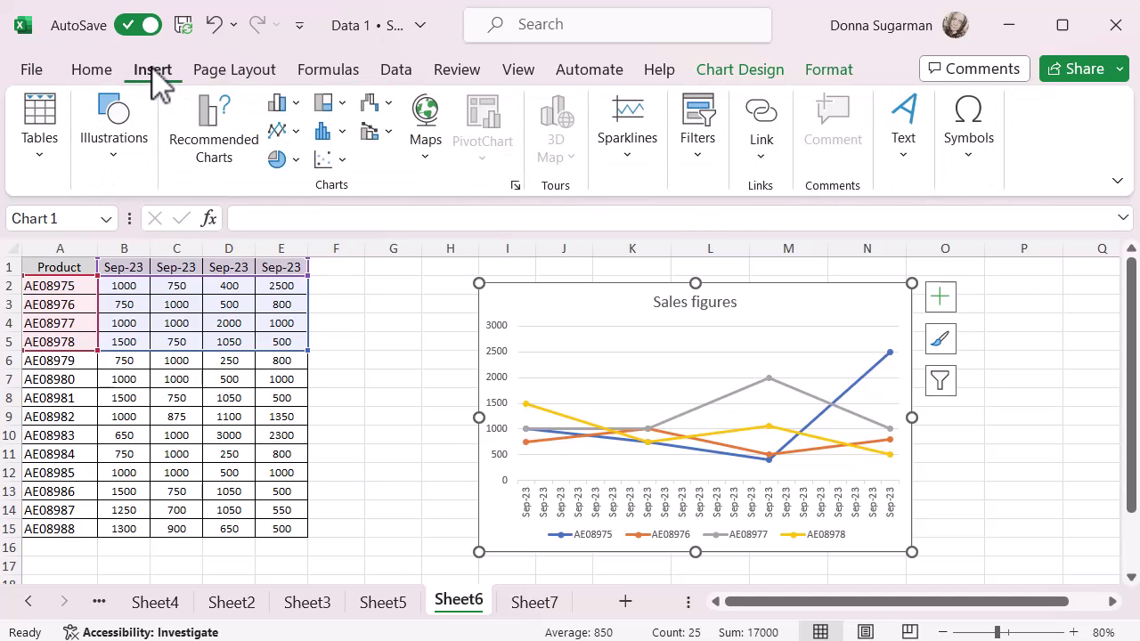
{"action": "left_click", "coordinate": [515, 186]}
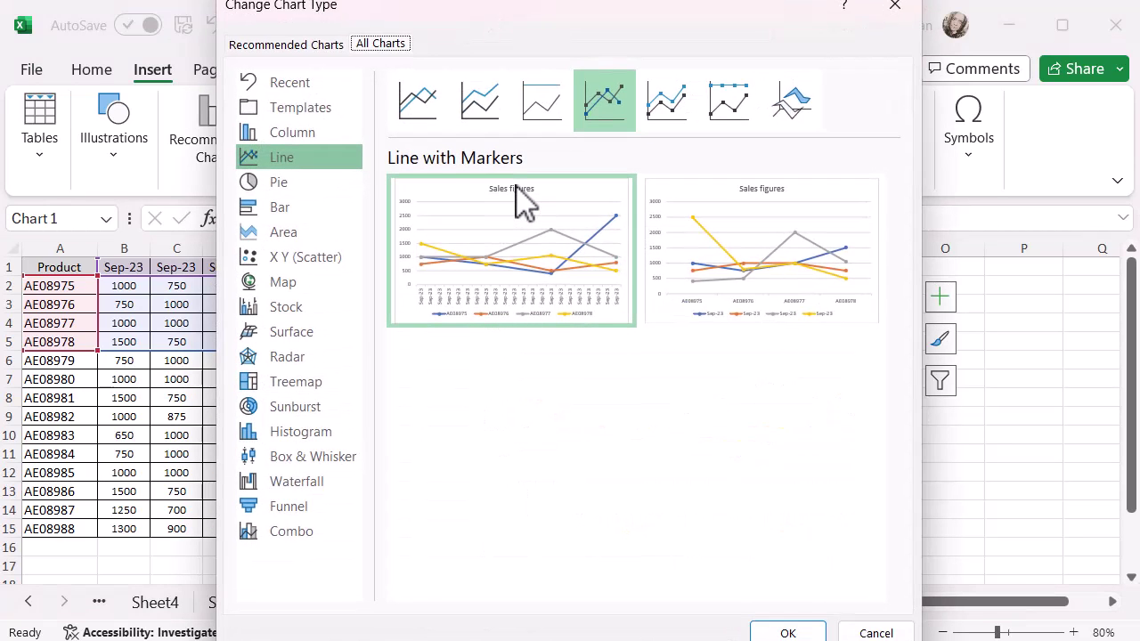
Open the Charts templates folder, which lists Chart Template 1 at 8 KB
{"action": "left_click", "coordinate": [299, 113]}
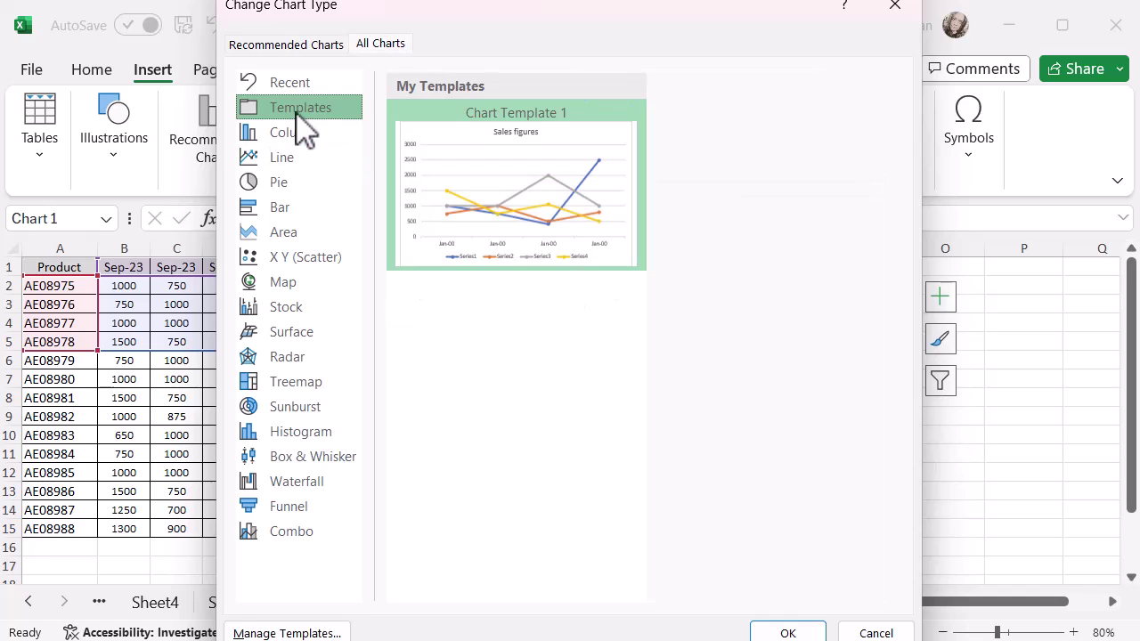
{"action": "left_click", "coordinate": [599, 5]}
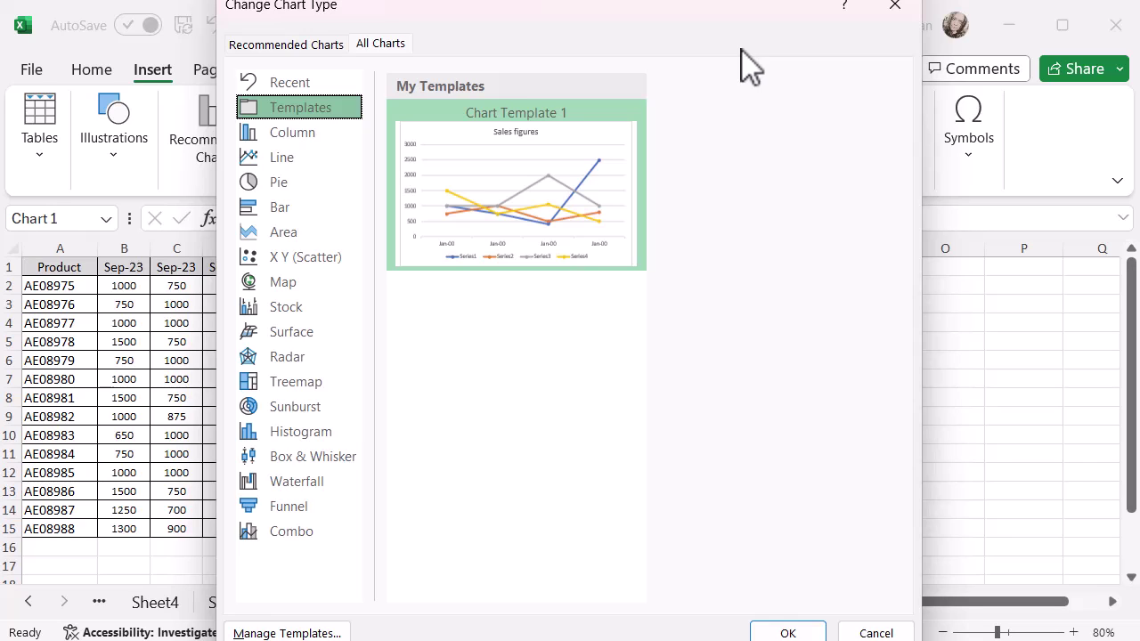
{"action": "left_click", "coordinate": [319, 631]}
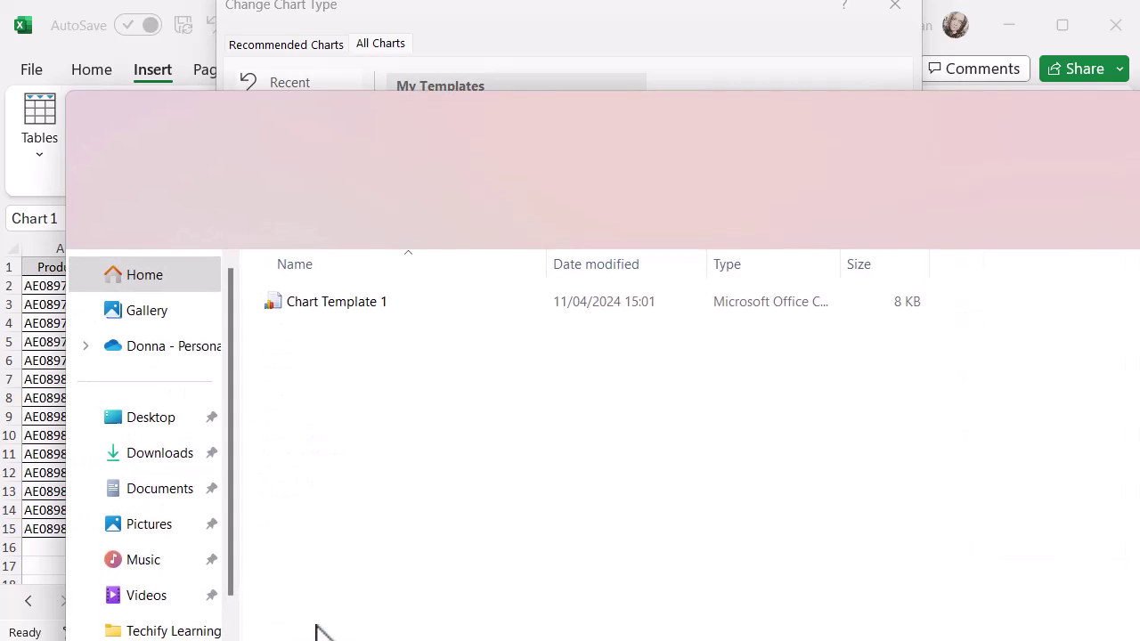
{"action": "left_click_drag", "start_coordinate": [1077, 116], "coordinate": [1000, 11]}
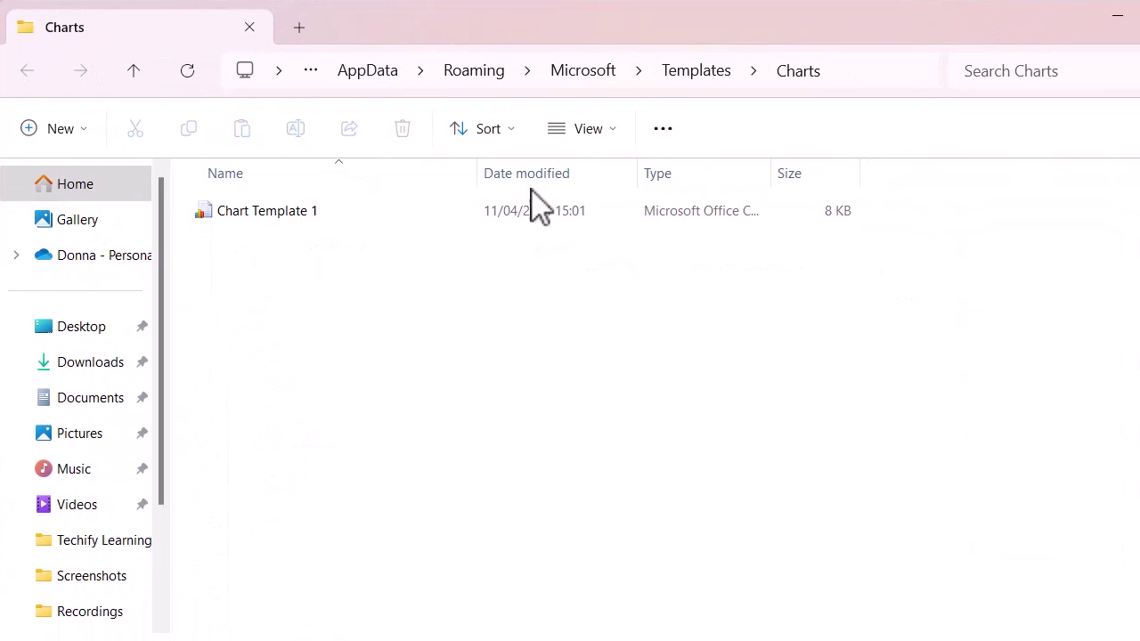
{"action": "left_click", "coordinate": [312, 214]}
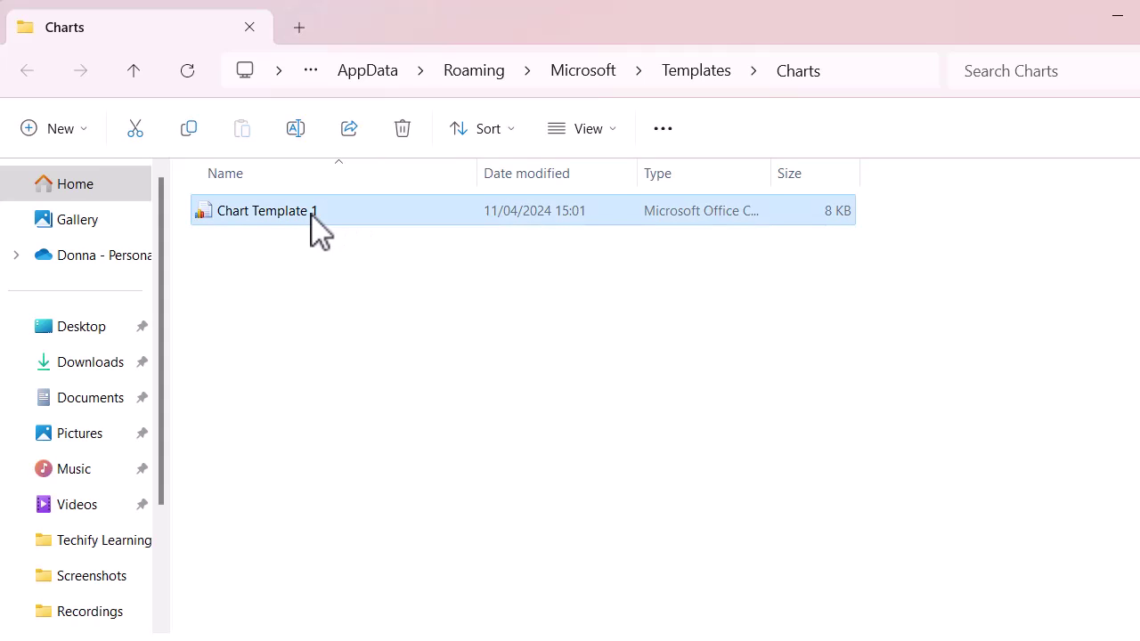
{"action": "double_click", "coordinate": [312, 212]}
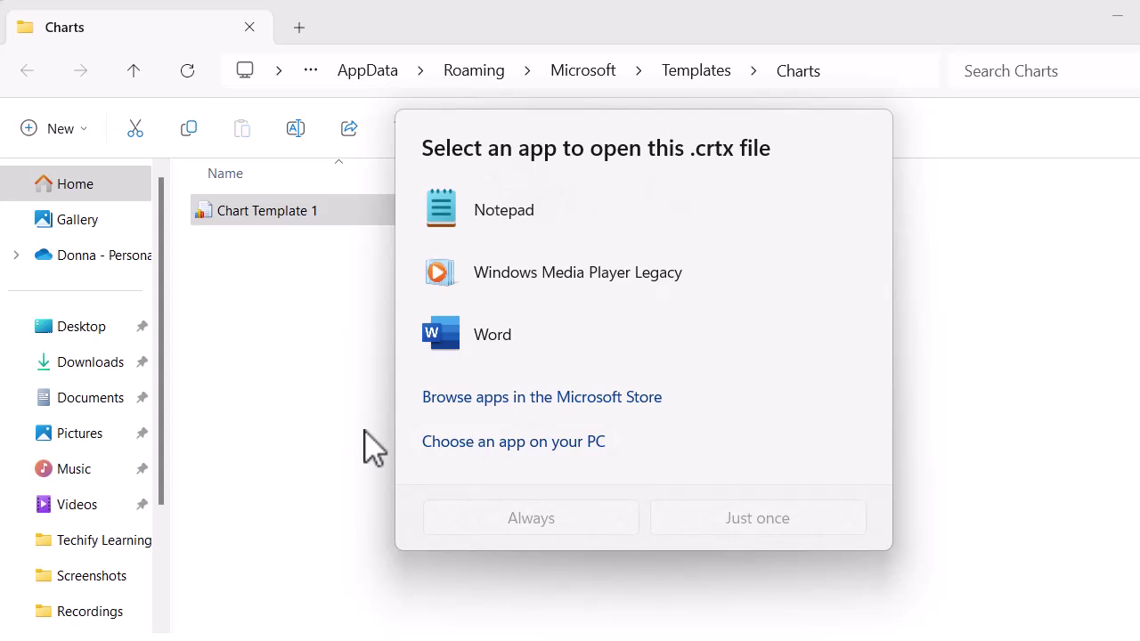
{"action": "left_click", "coordinate": [288, 397]}
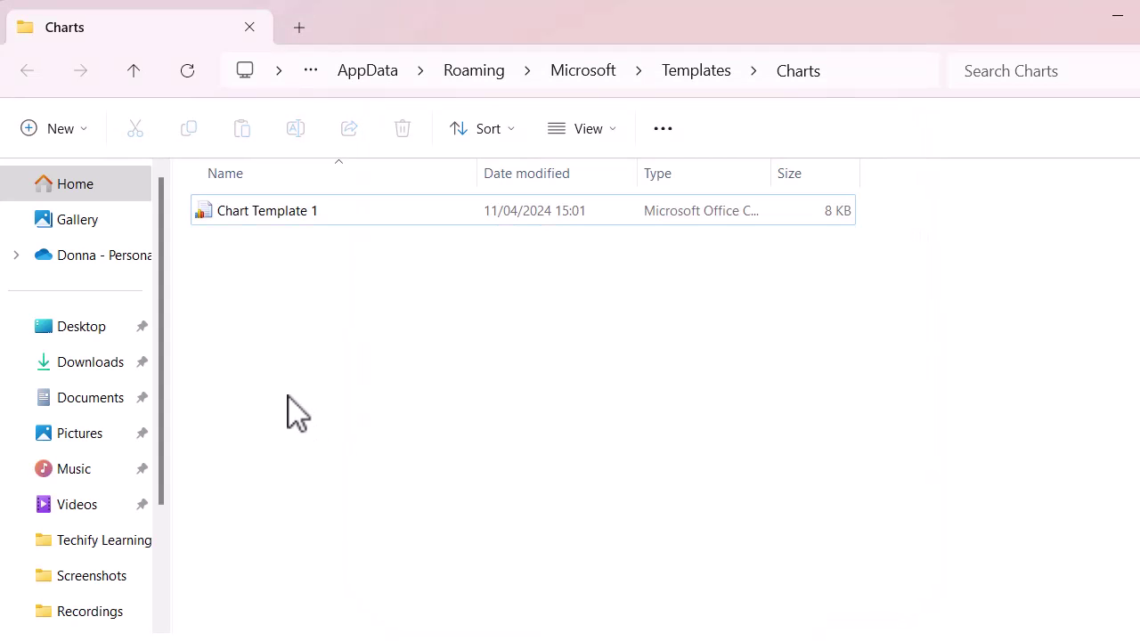